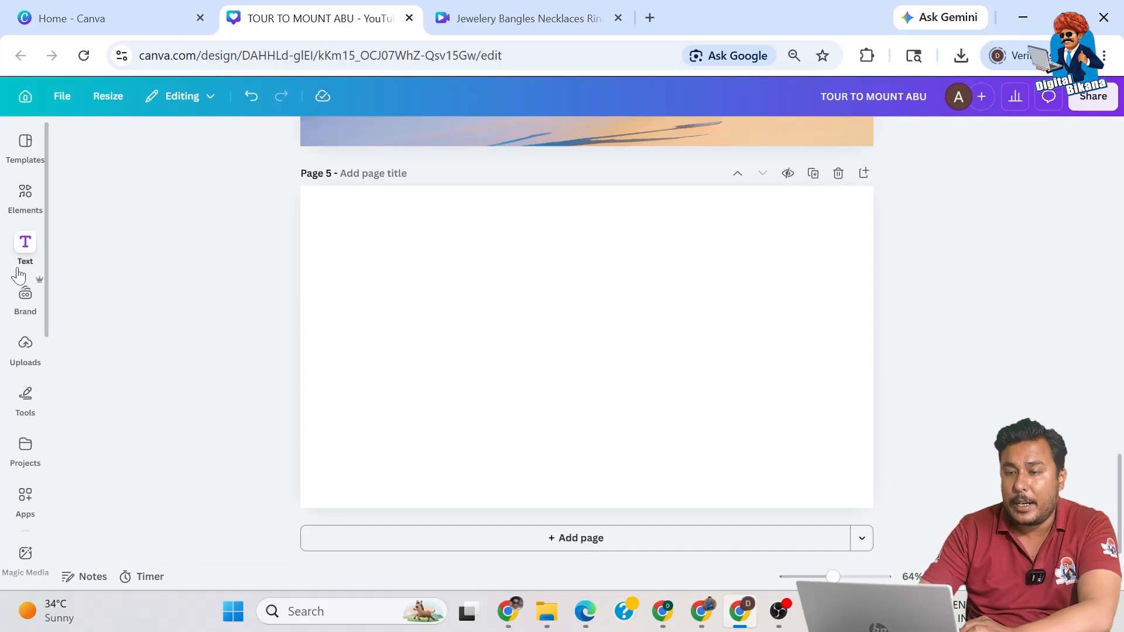
Step: Set the background of the blank page 5 to solid black
click(466, 300)
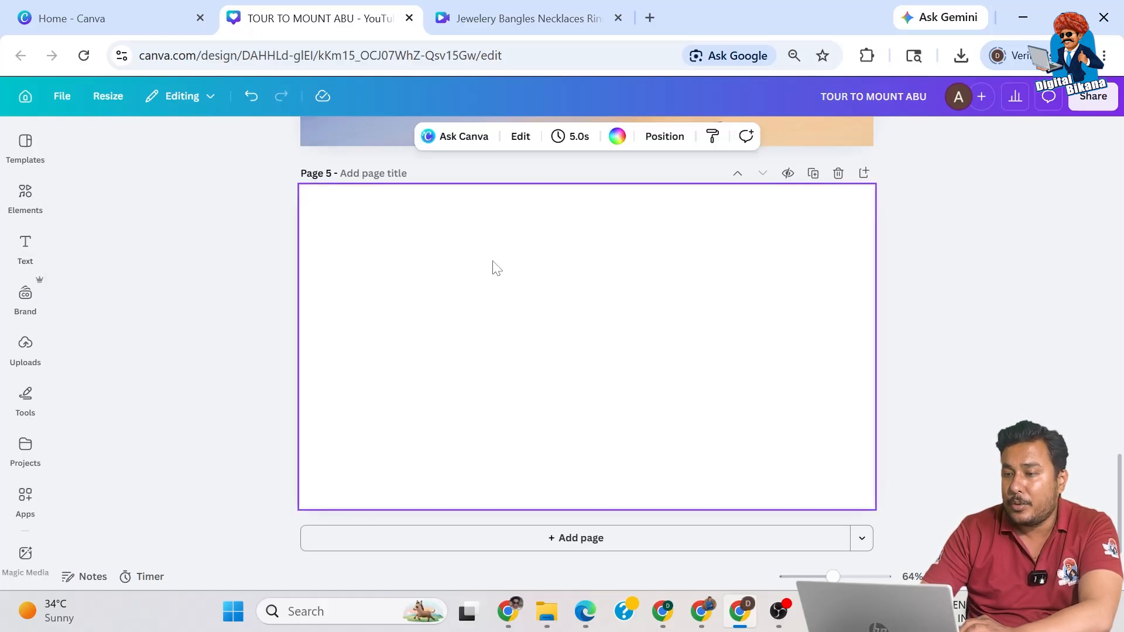
click(617, 137)
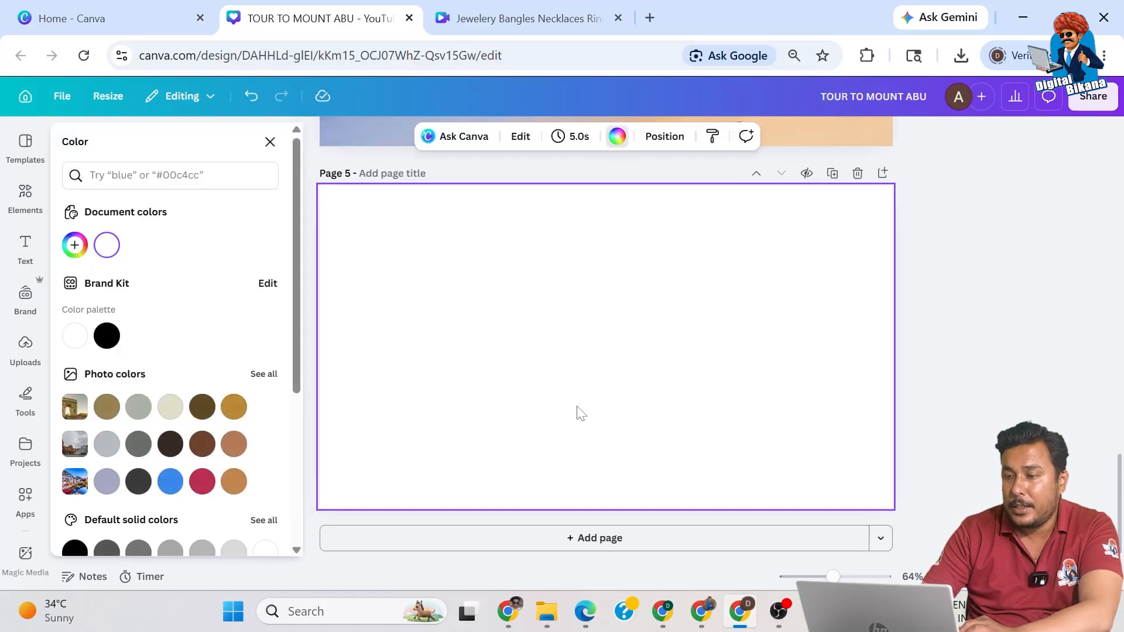
click(106, 338)
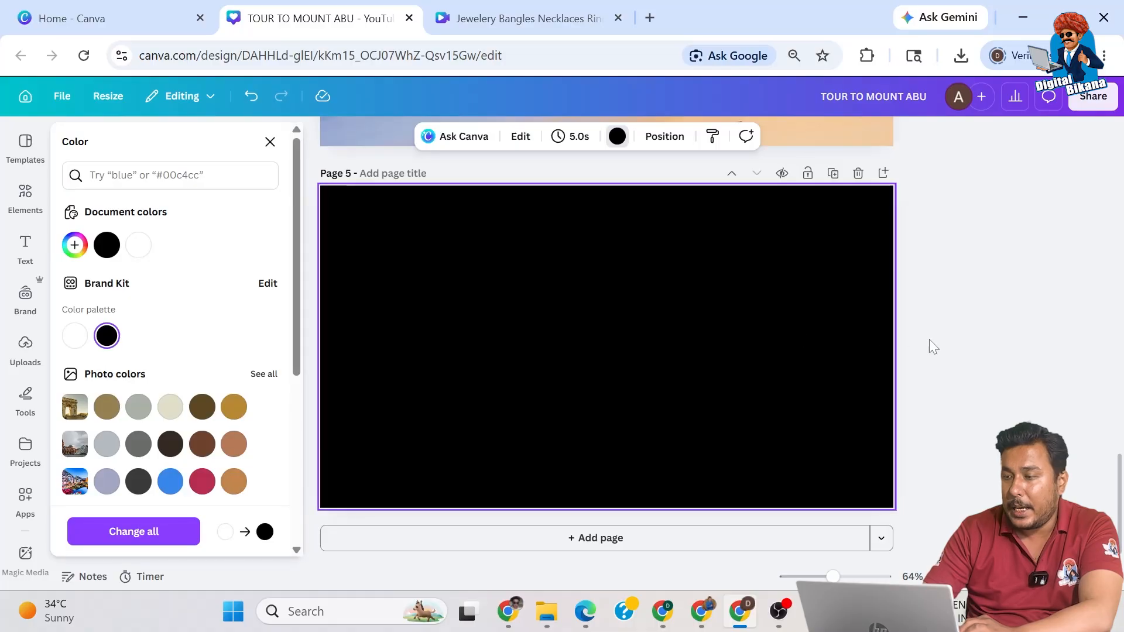
key(Escape)
Step: Add a heading to the black page with the text COMIC
click(25, 247)
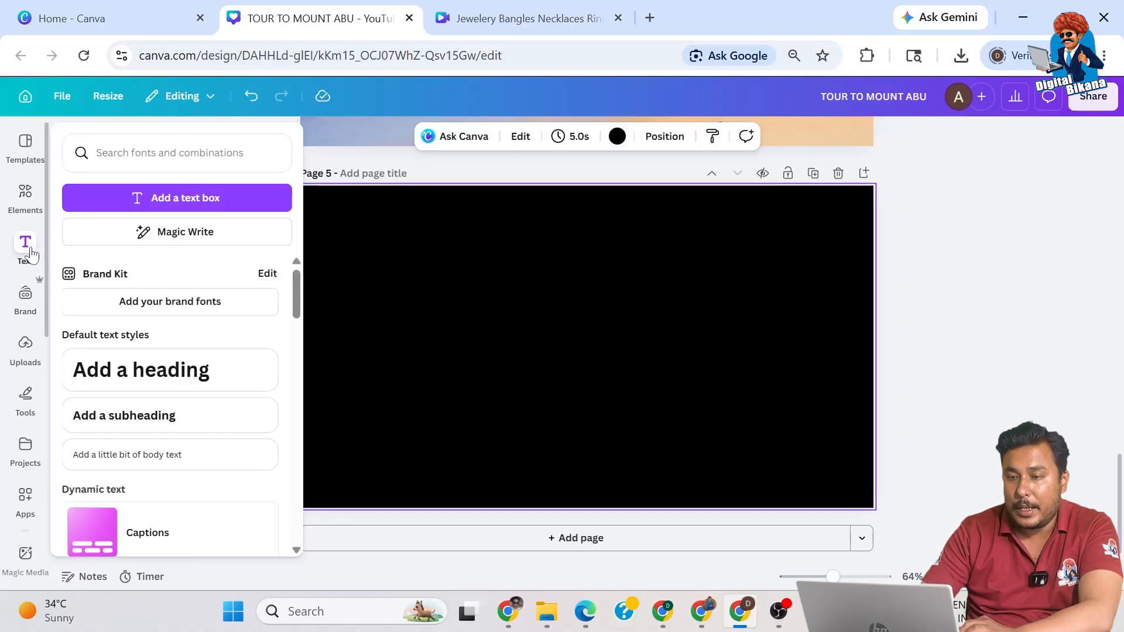
click(197, 375)
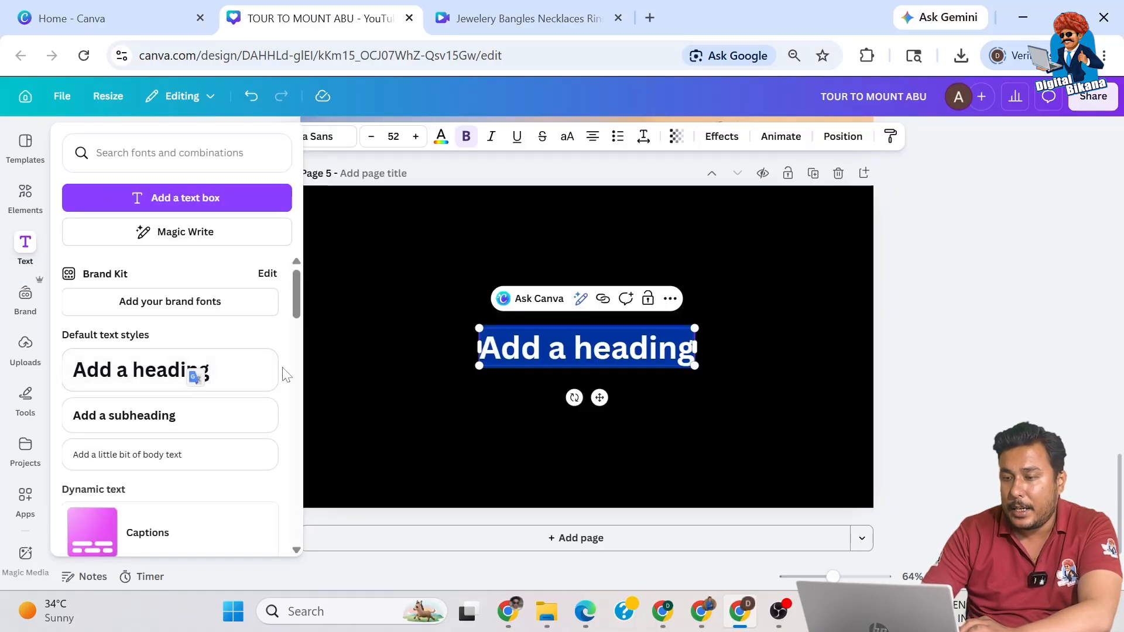
text(COMIC)
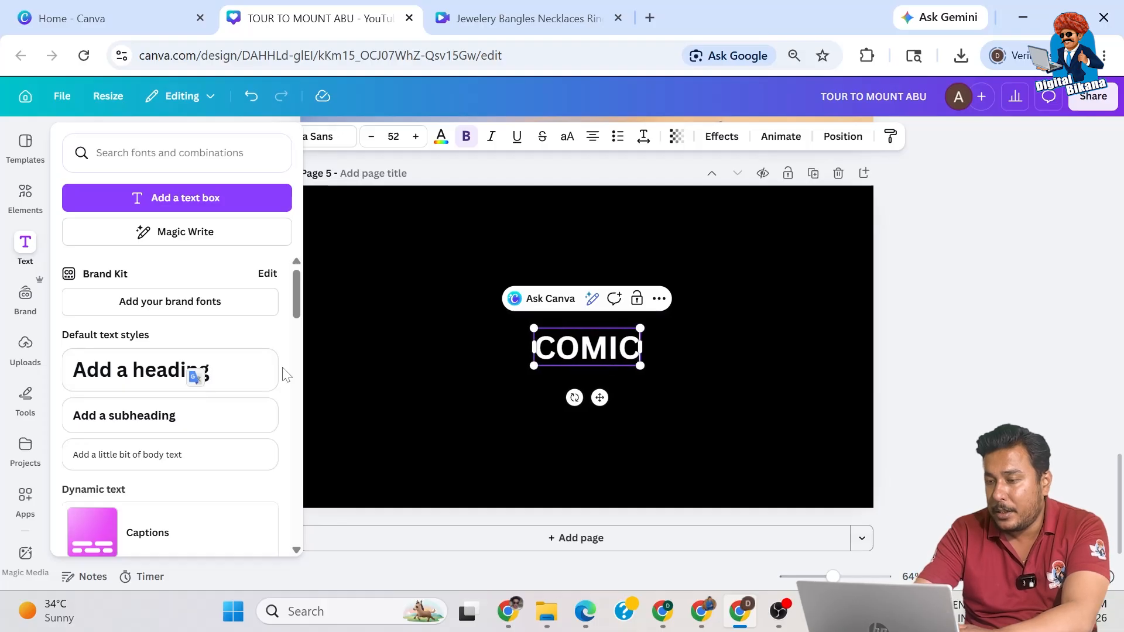
Step: Colour the COMIC heading white (#FFFFFF) and change its font to Bangers
key(ctrl+a)
click(291, 366)
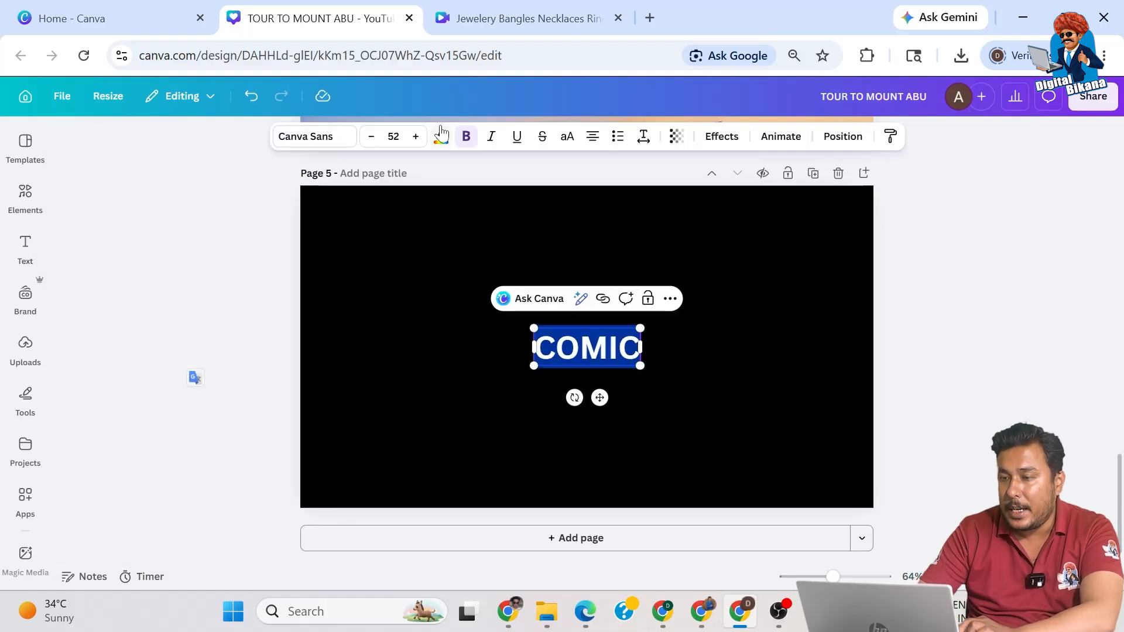
click(441, 138)
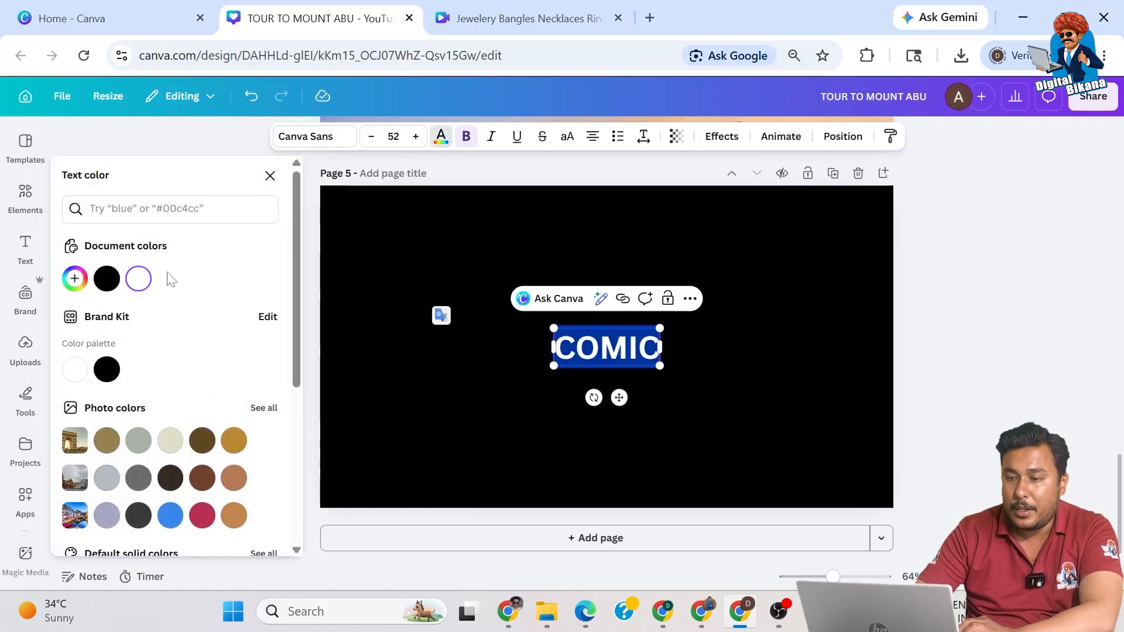
click(138, 278)
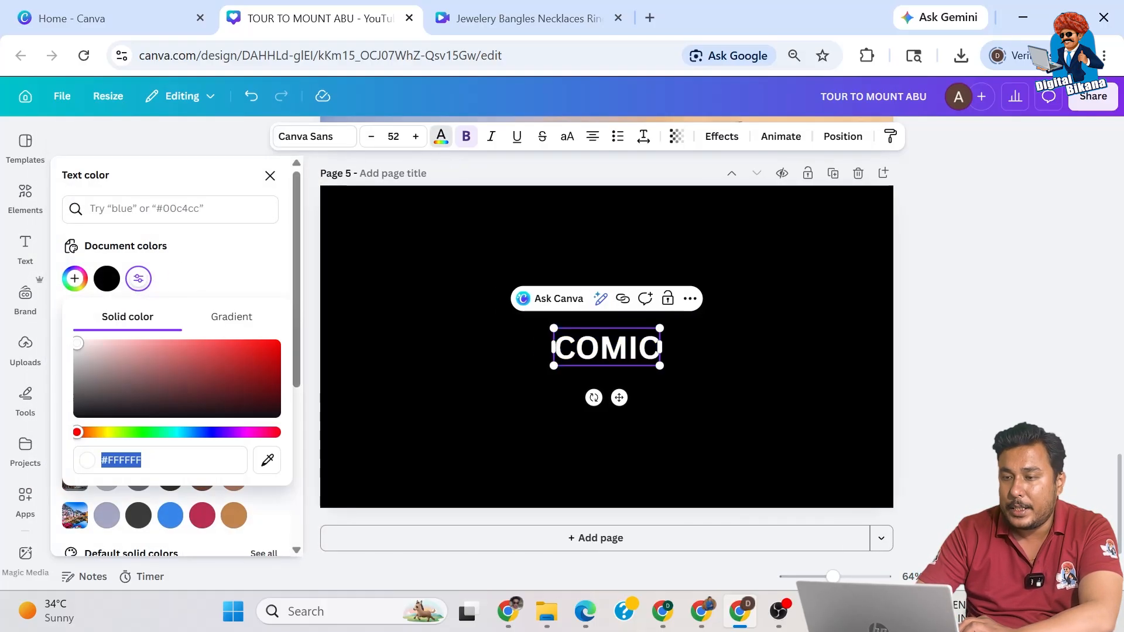
click(335, 140)
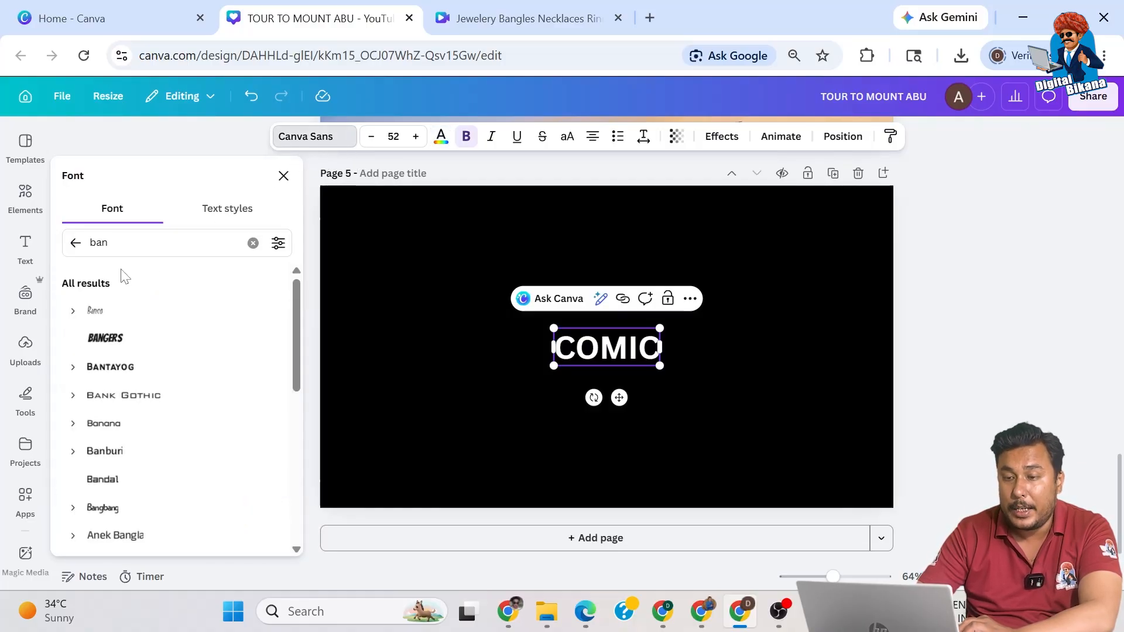
click(113, 344)
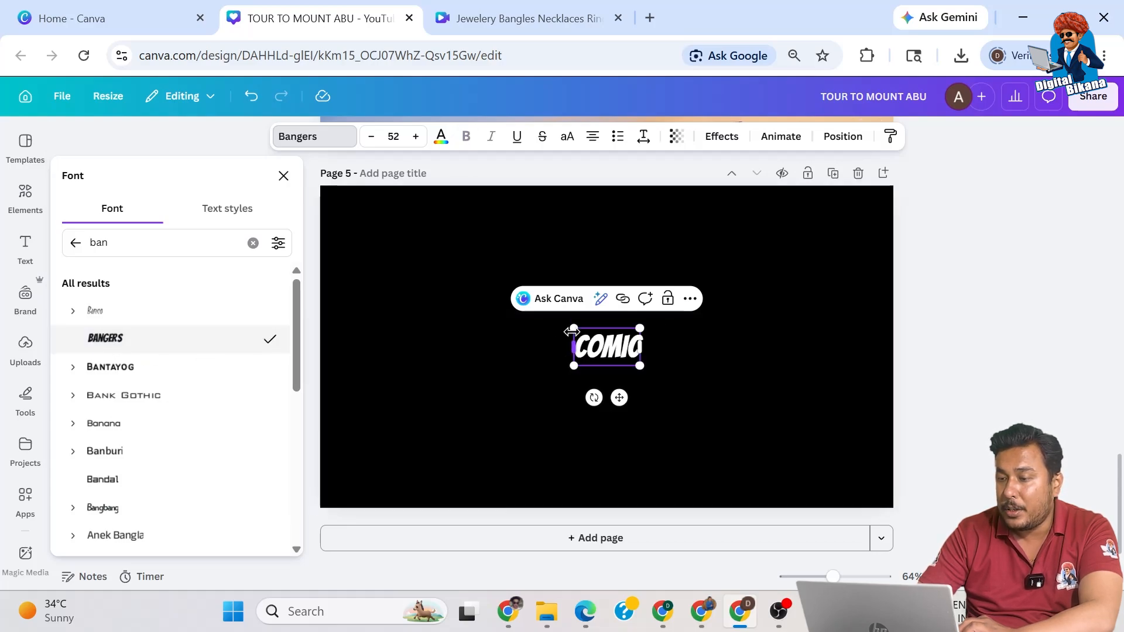
Step: Enlarge the COMIC heading to a font size of about 418 so it spans nearly the whole page
drag(572, 330, 367, 256)
drag(641, 364, 870, 467)
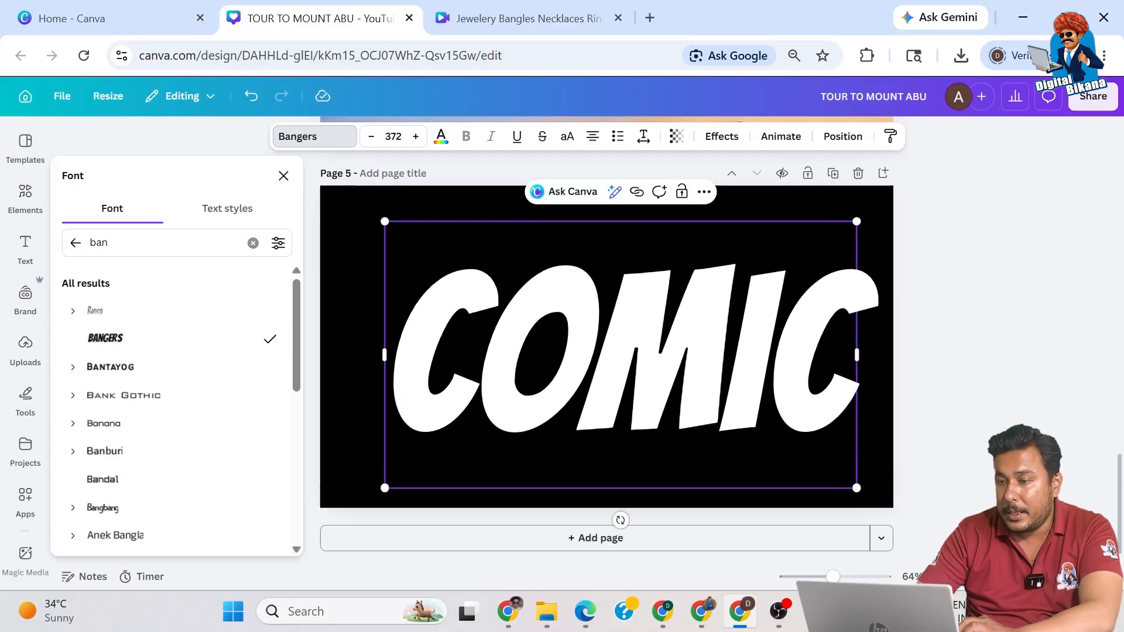
drag(385, 221, 324, 201)
drag(854, 490, 861, 494)
click(996, 389)
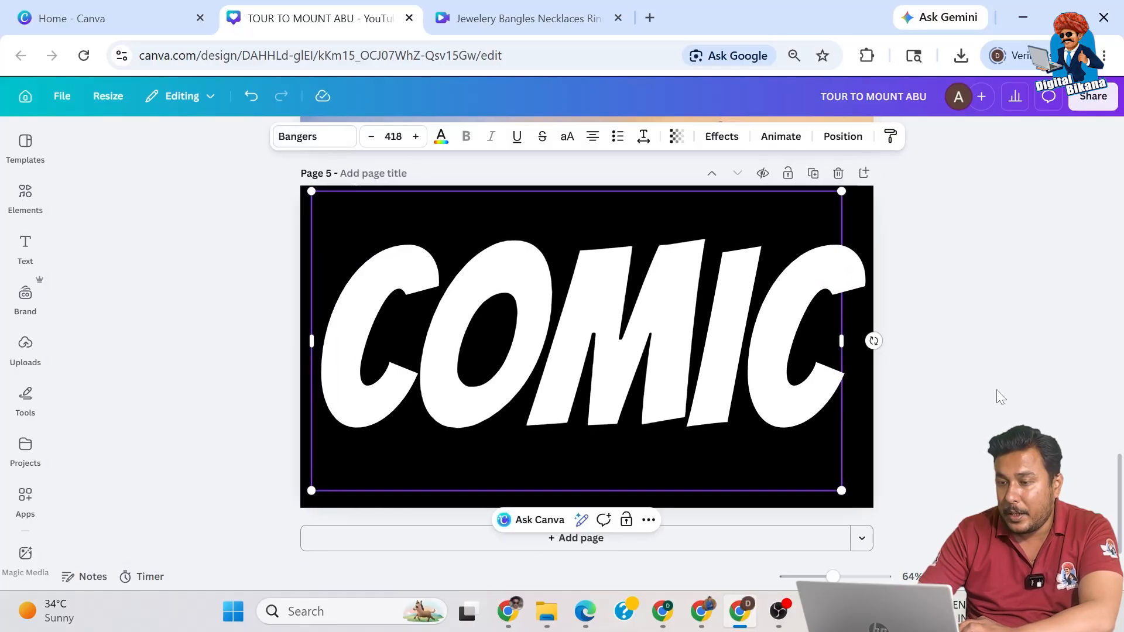
Step: Add the blue fade graphic from the gradient elements and stretch it to cover page 5, with the blue at the lower edge
click(26, 246)
click(28, 196)
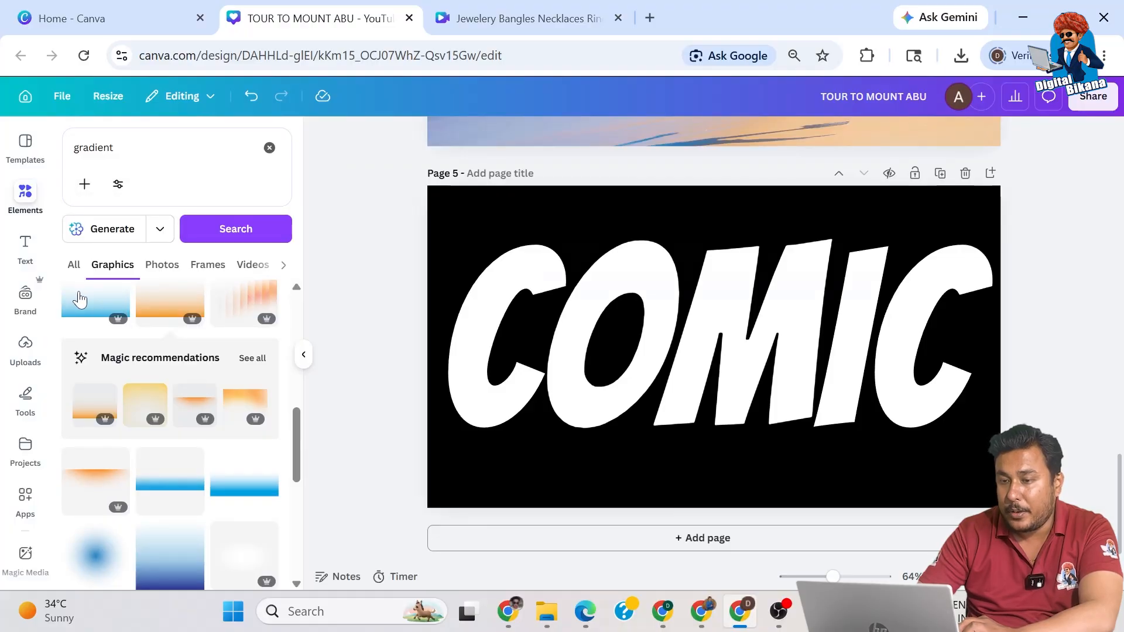
click(79, 300)
drag(696, 380, 578, 409)
drag(787, 251, 1064, 173)
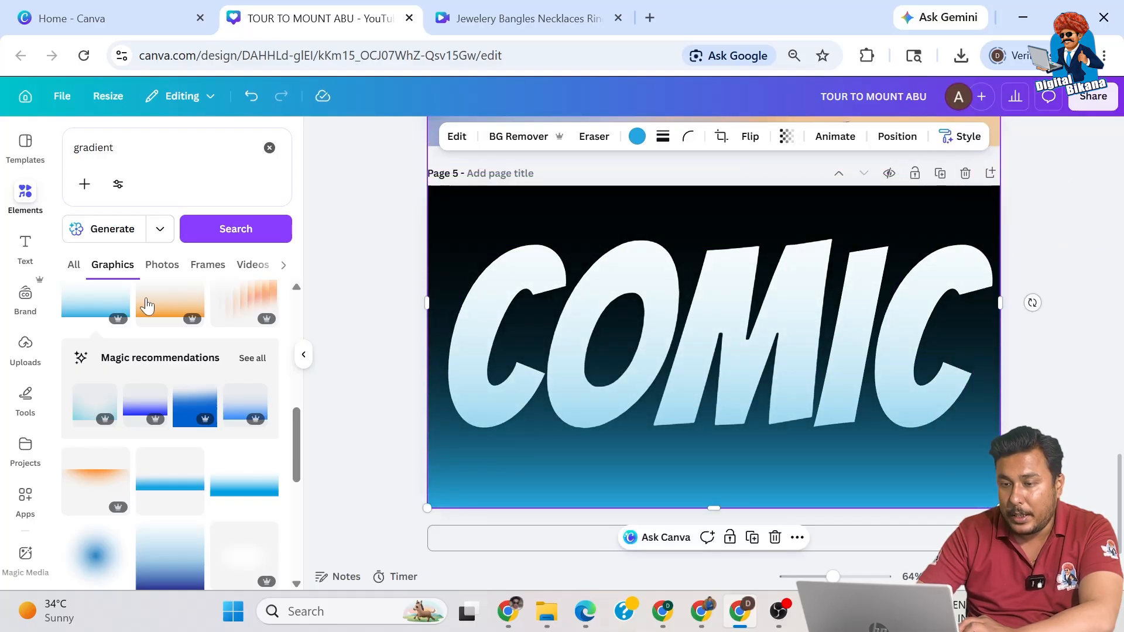
Step: Add the orange fade graphic, rotate it upside down and stretch it over page 5 so the orange runs along the upper edge
click(150, 309)
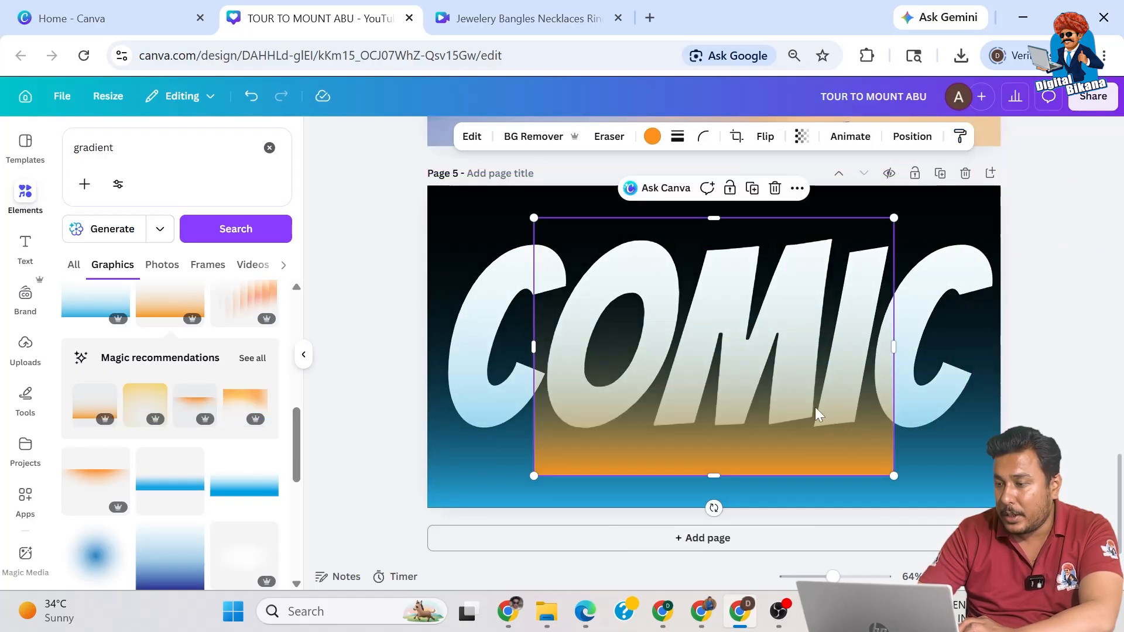
drag(714, 507, 713, 260)
drag(768, 349, 637, 319)
drag(759, 443, 1005, 618)
click(1043, 381)
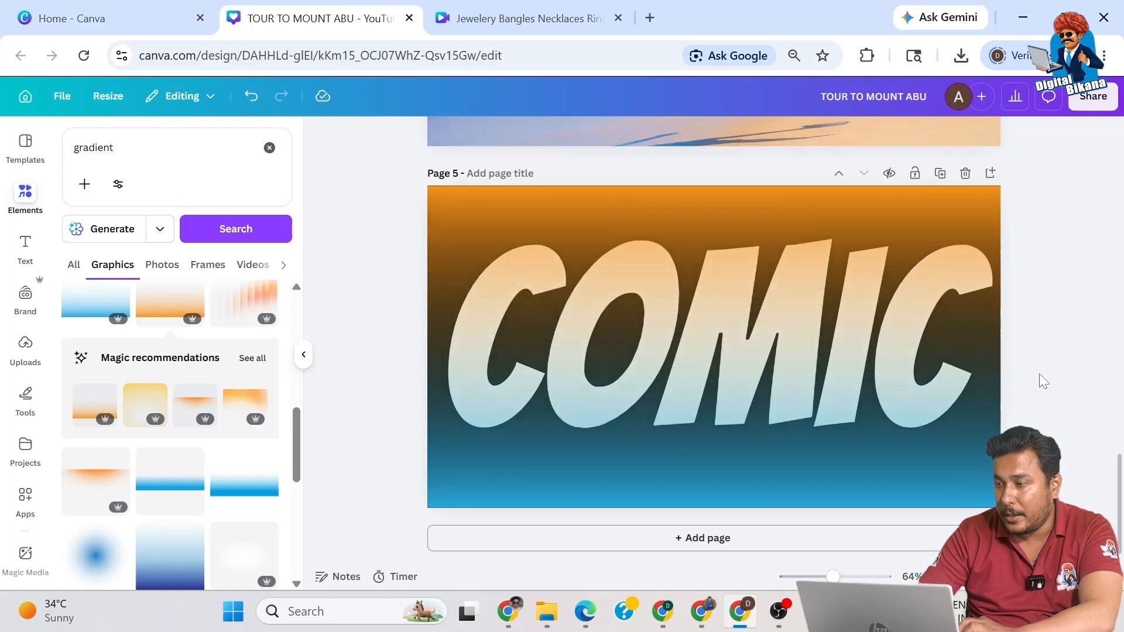
Step: Download only the current page (Page 5) as a PNG
click(1093, 97)
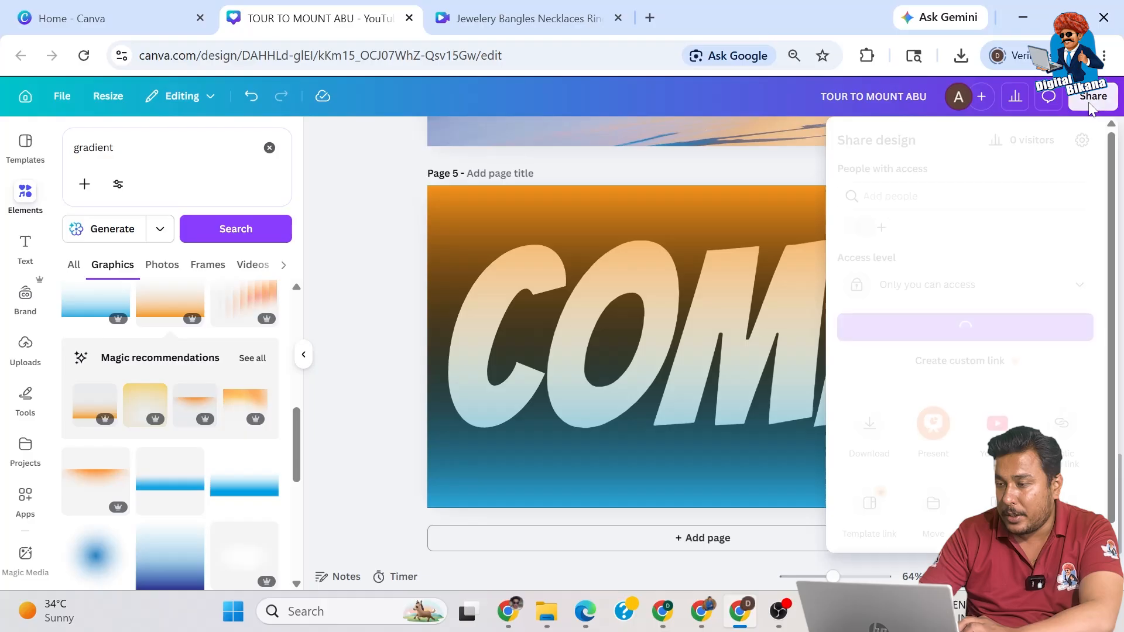
click(870, 423)
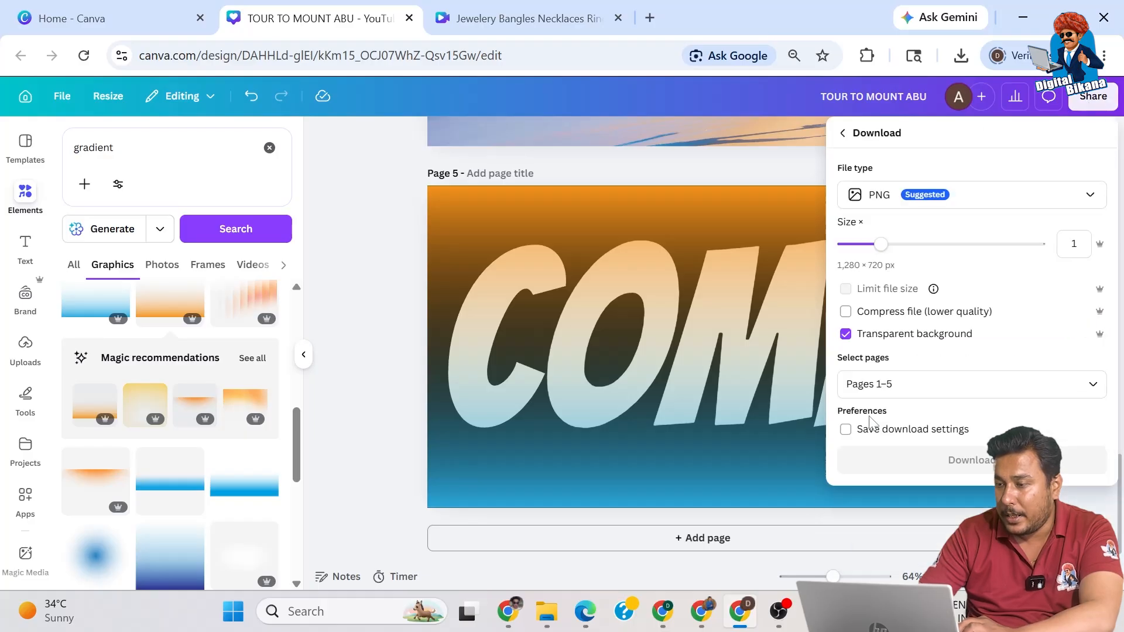
click(892, 384)
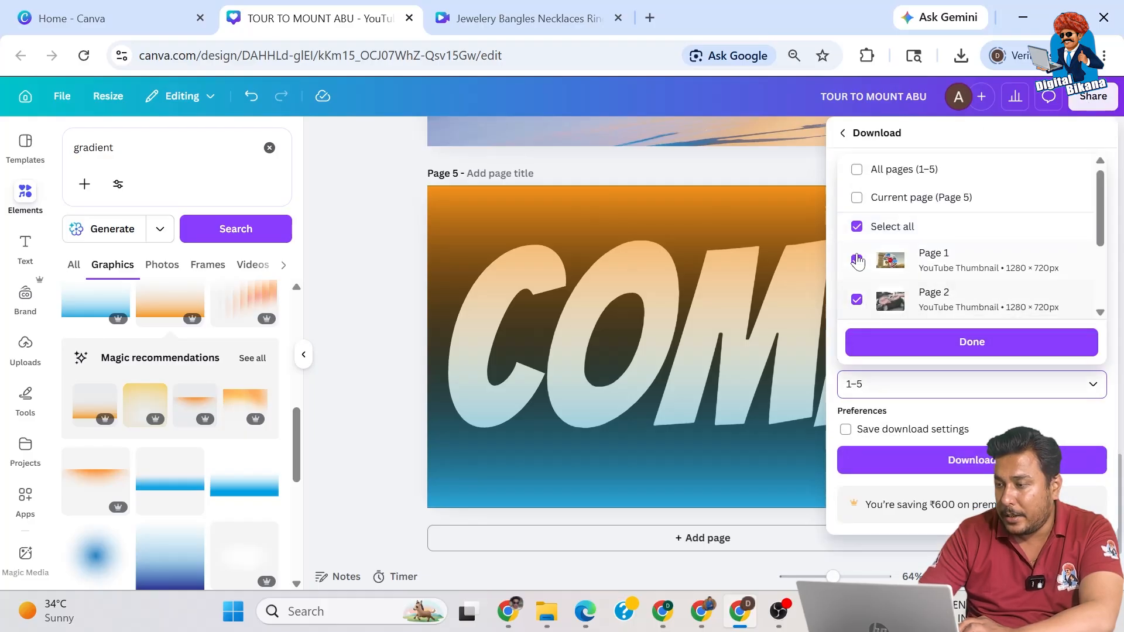
click(856, 199)
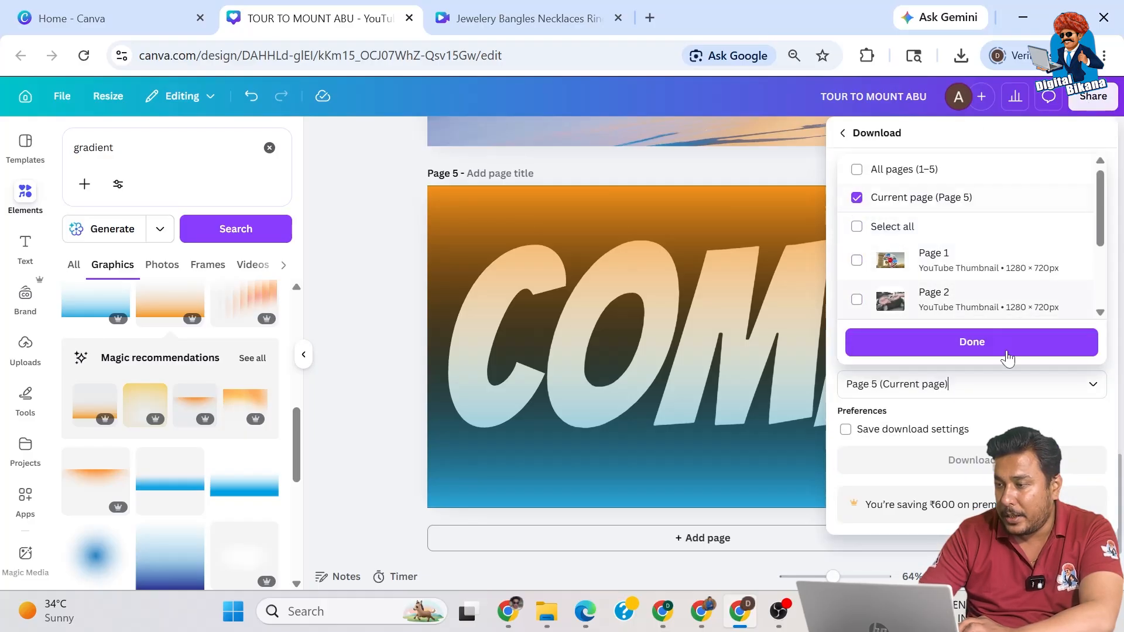
click(972, 342)
click(948, 460)
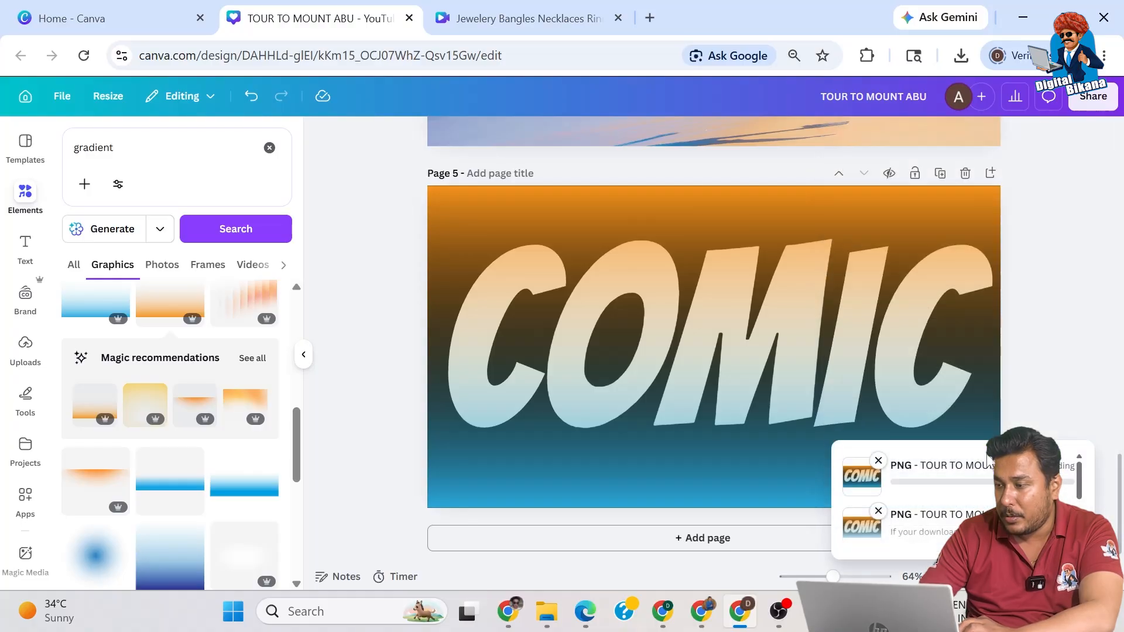
Step: Add a new page after page 5 and set its background to white
click(662, 540)
click(560, 290)
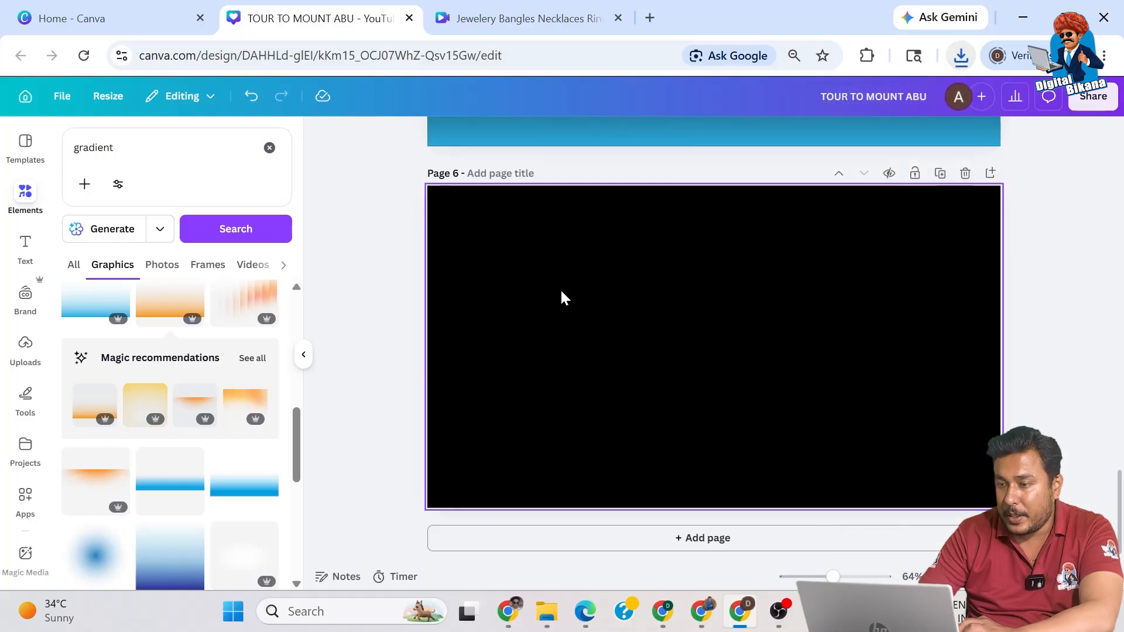
click(747, 137)
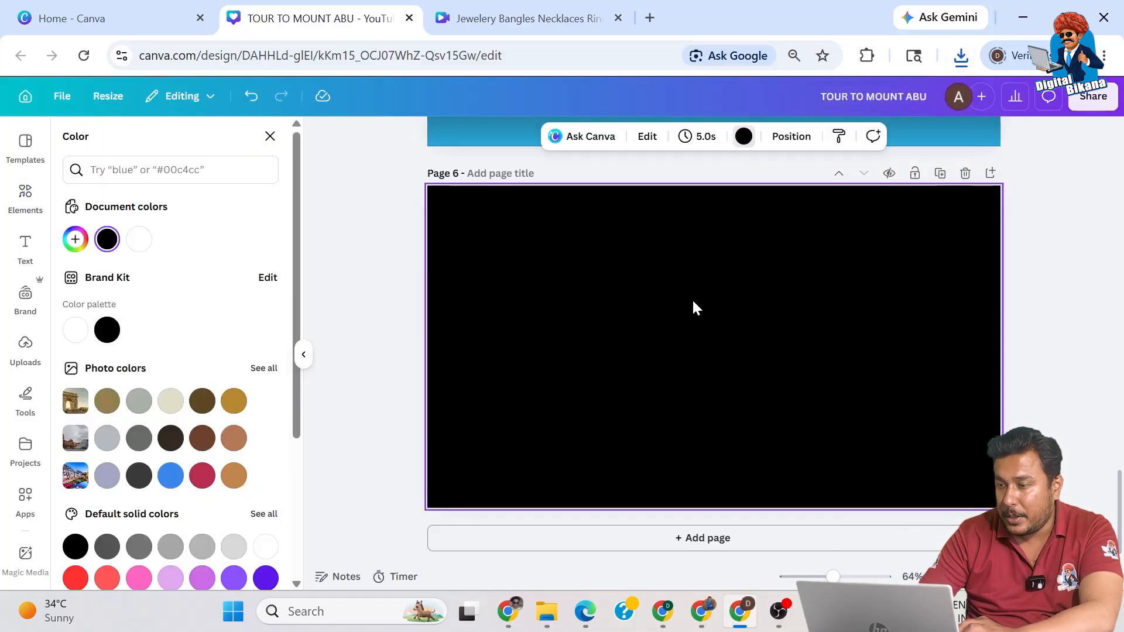
click(138, 239)
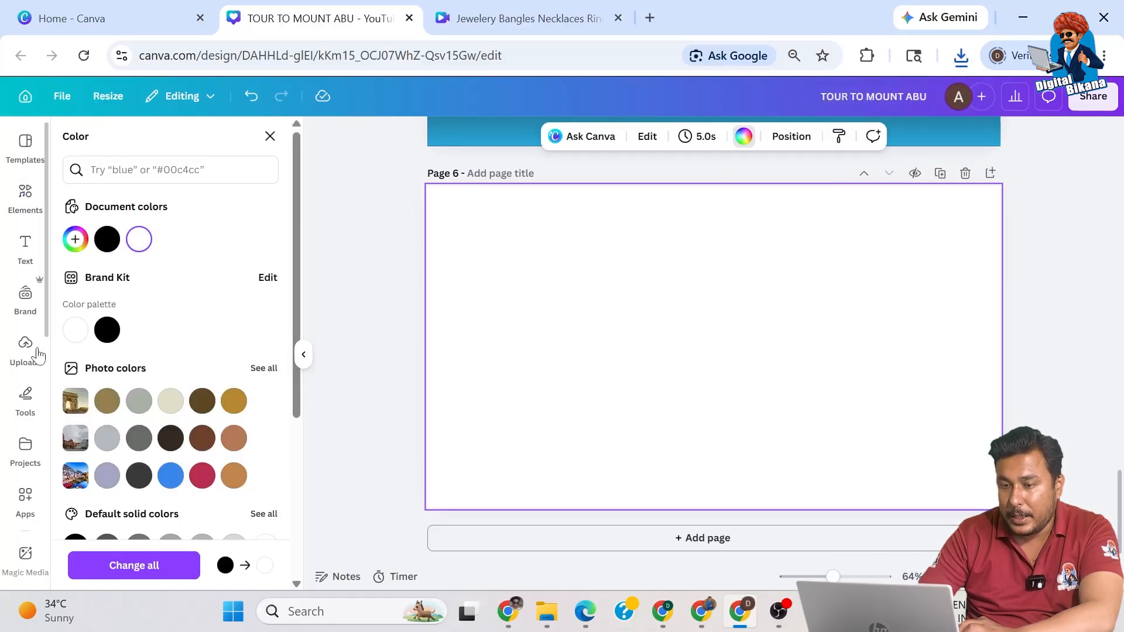
Step: Upload the image file TOUR TO MOUNT ABU (35) from the Downloads folder
click(25, 348)
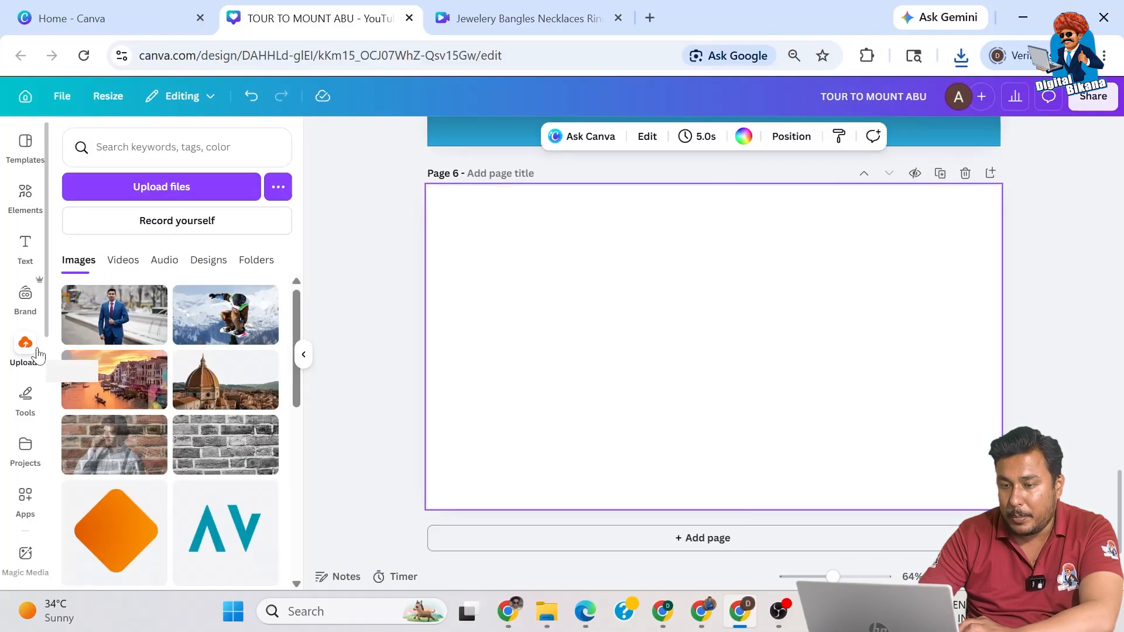
click(177, 187)
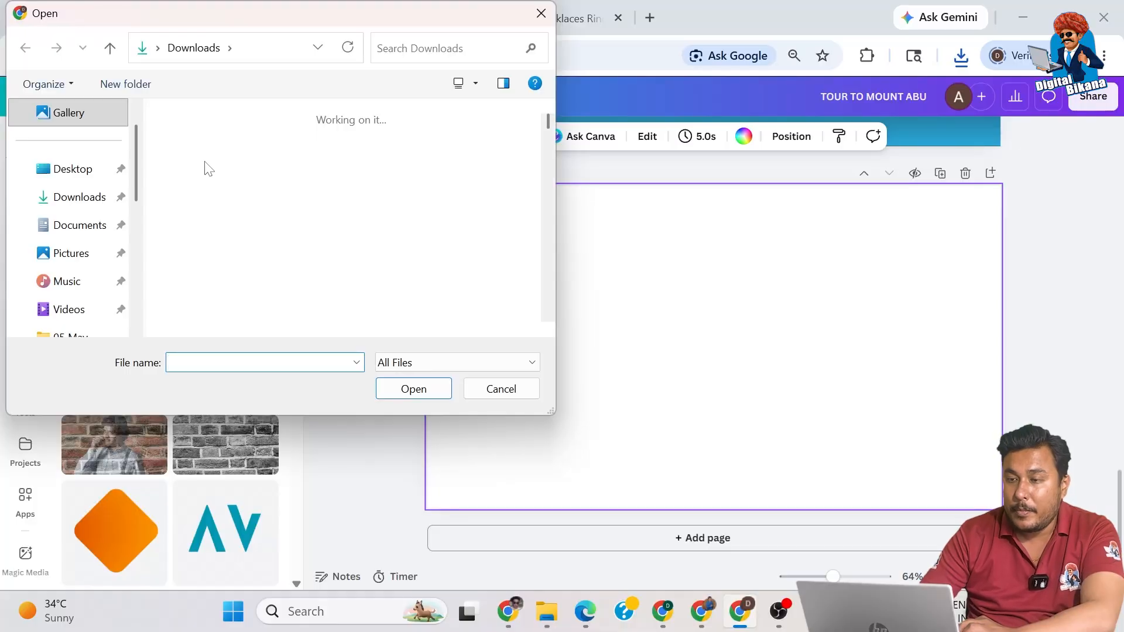
click(209, 163)
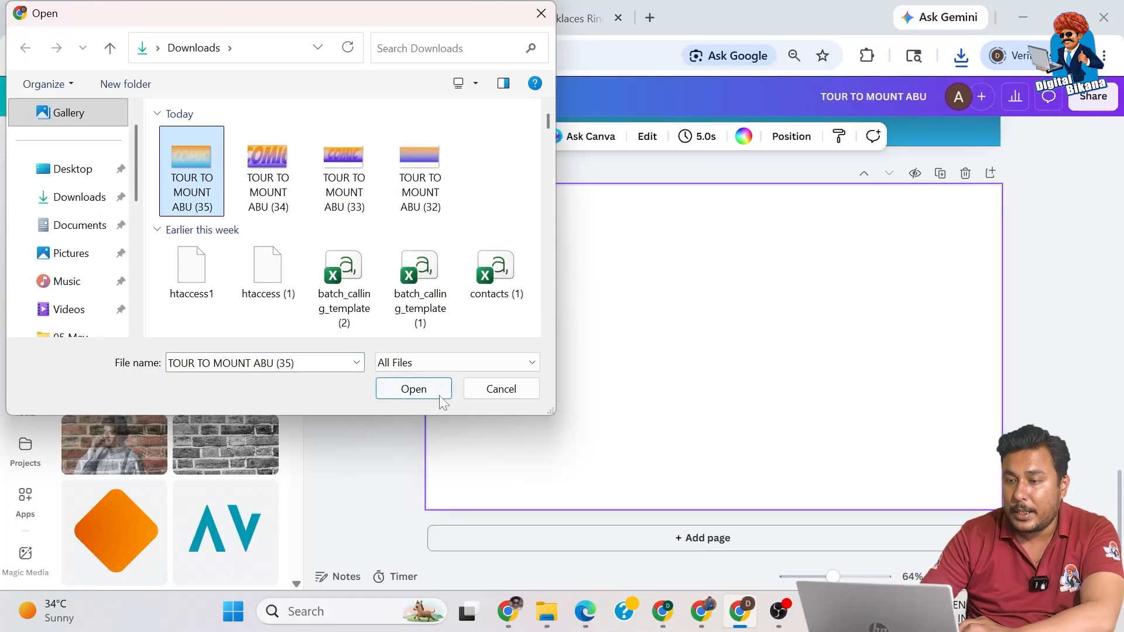
click(423, 391)
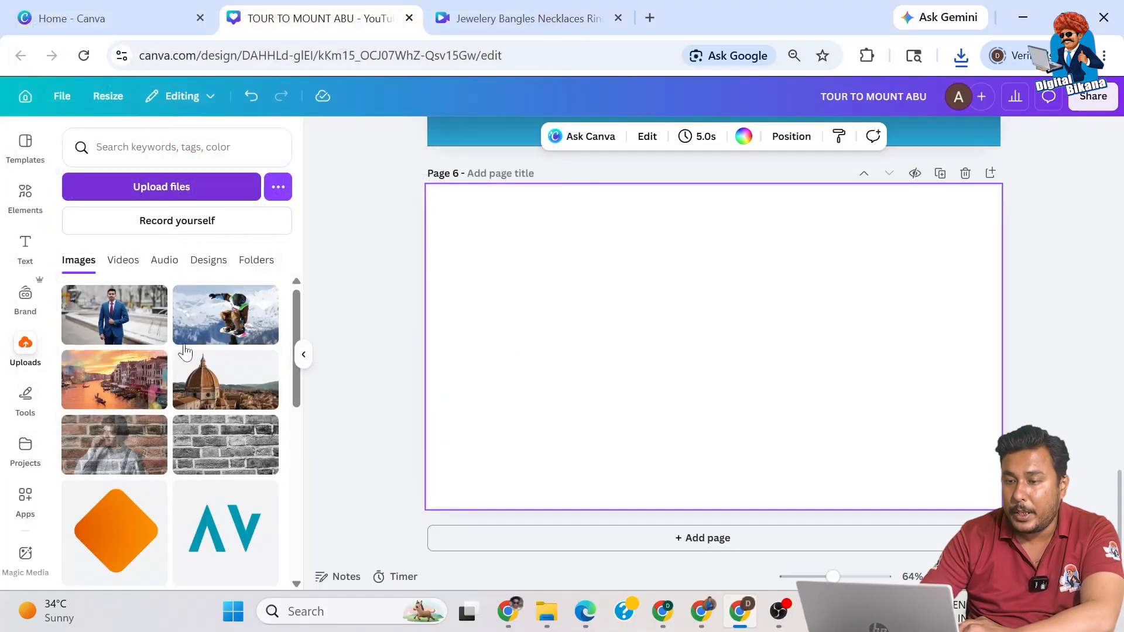
Step: Place the uploaded orange-to-blue gradient image on page 6 and enlarge it to cover most of the page
drag(124, 326, 590, 323)
drag(690, 371, 592, 266)
drag(782, 386, 961, 481)
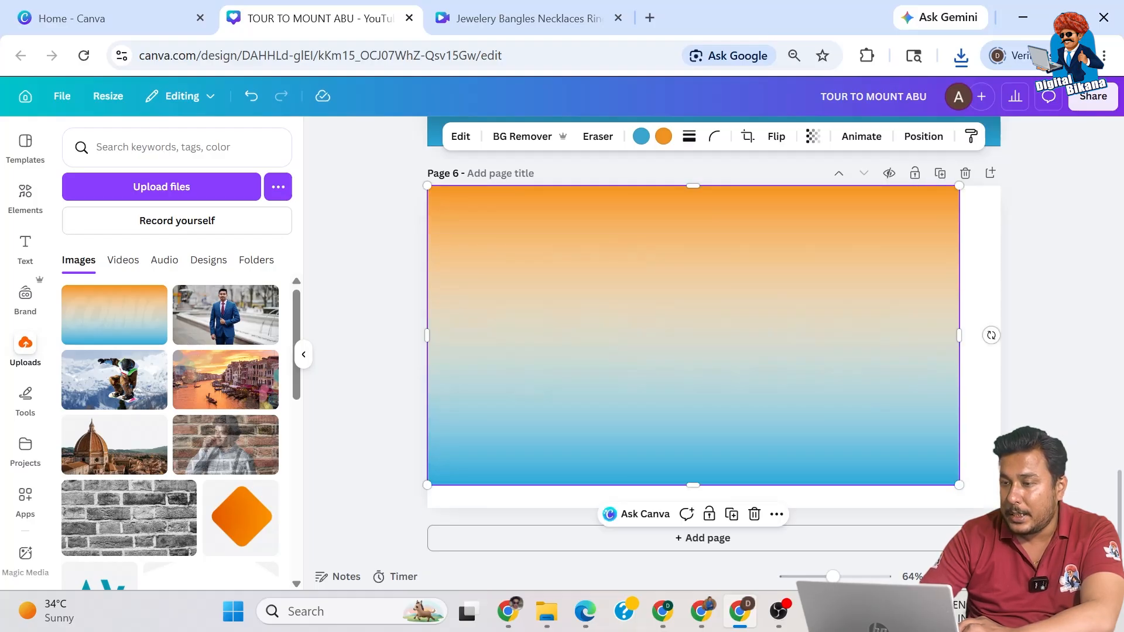
Step: Try to remove the background of the gradient image on page 6
click(534, 136)
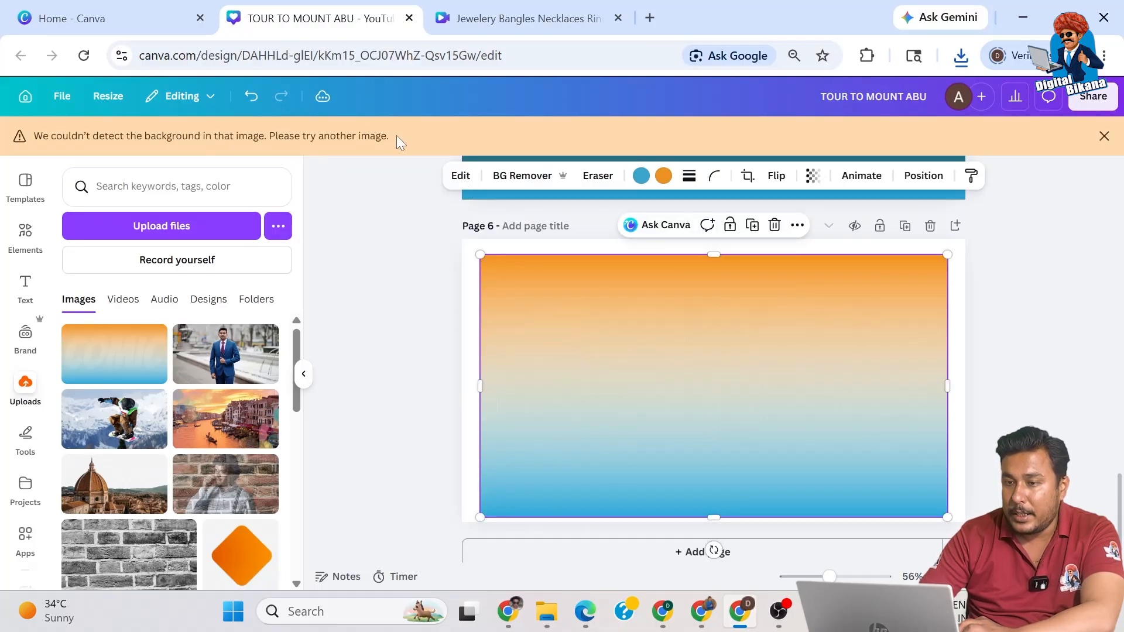
click(1102, 138)
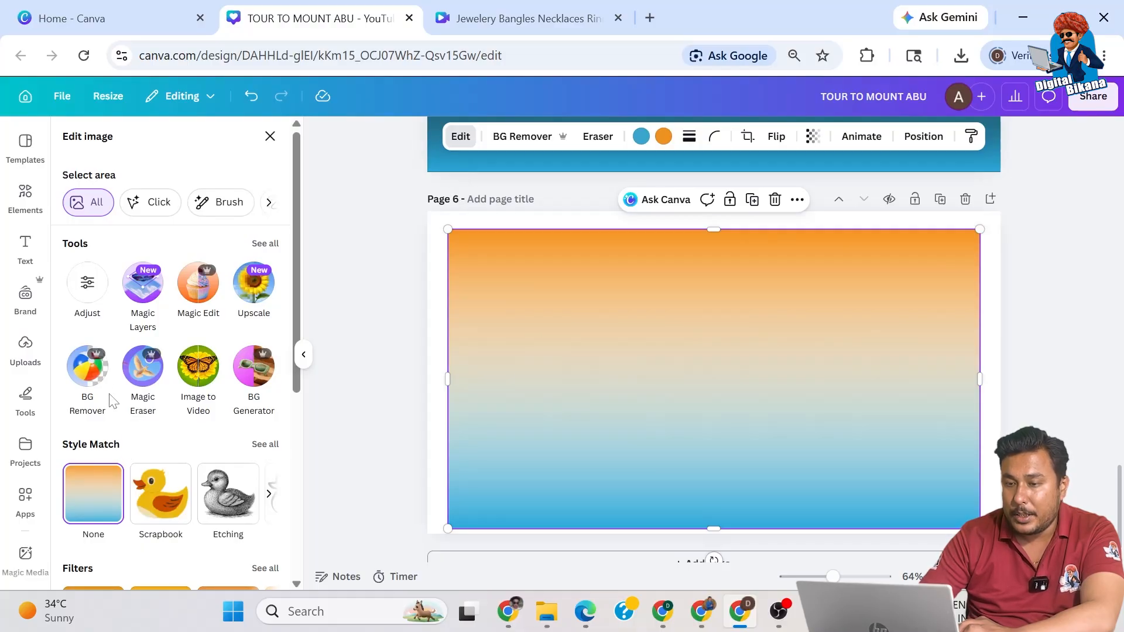
Step: Reduce the brightness of the page 6 gradient image to -48 and increase its saturation
click(87, 286)
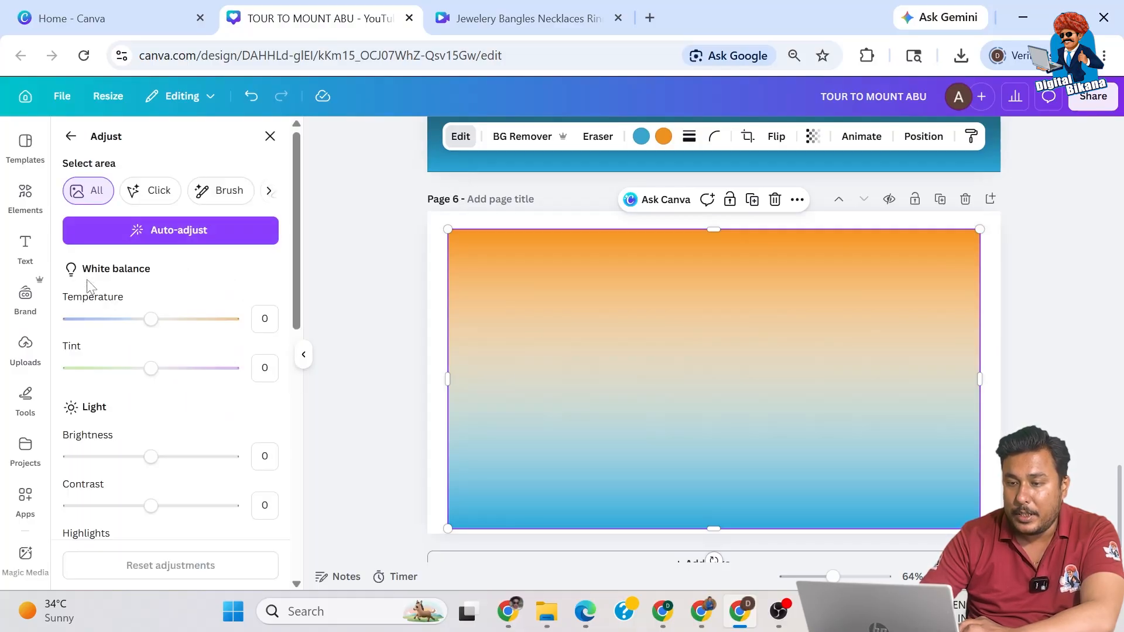
scroll(128, 409, down, 2)
drag(151, 337, 116, 342)
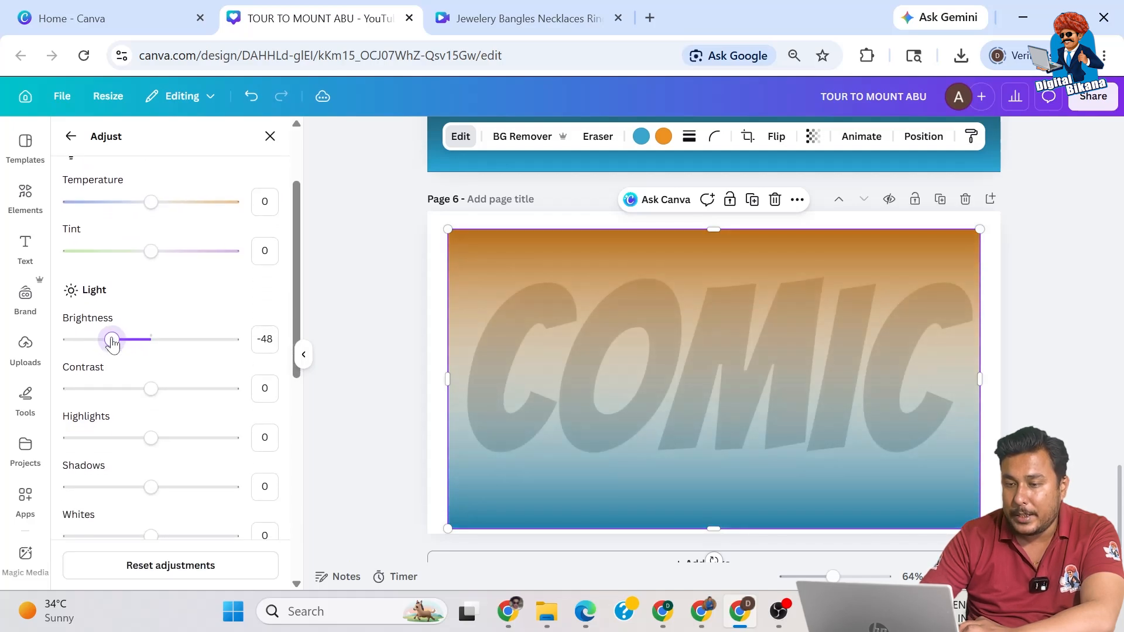
scroll(151, 445, down, 5)
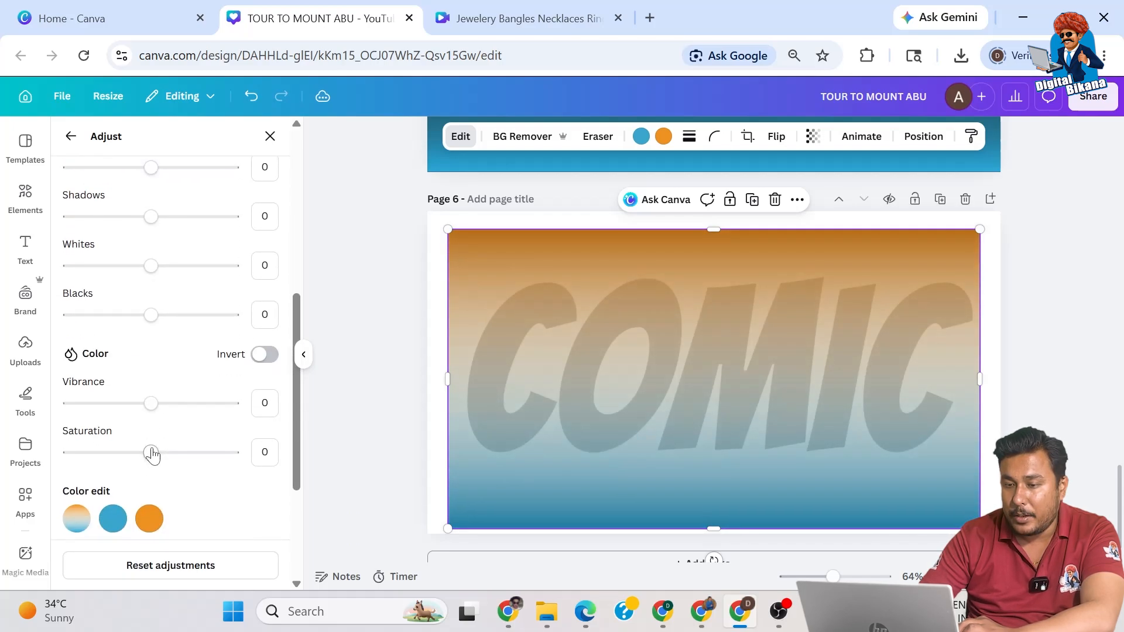
drag(151, 453, 201, 454)
Step: Set the page 6 image's contrast to 35 and highlights to 4
scroll(120, 256, up, 2)
scroll(120, 256, up, 1)
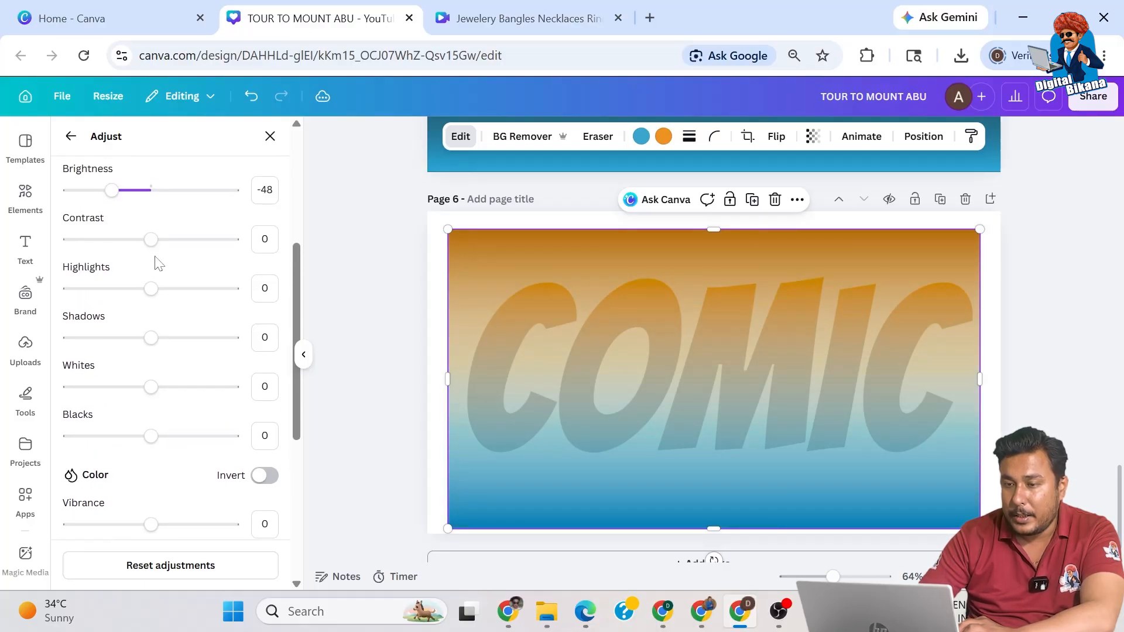
drag(151, 240, 178, 240)
mouse_move(151, 288)
mouse_down()
mouse_move(187, 297)
mouse_move(156, 297)
mouse_up()
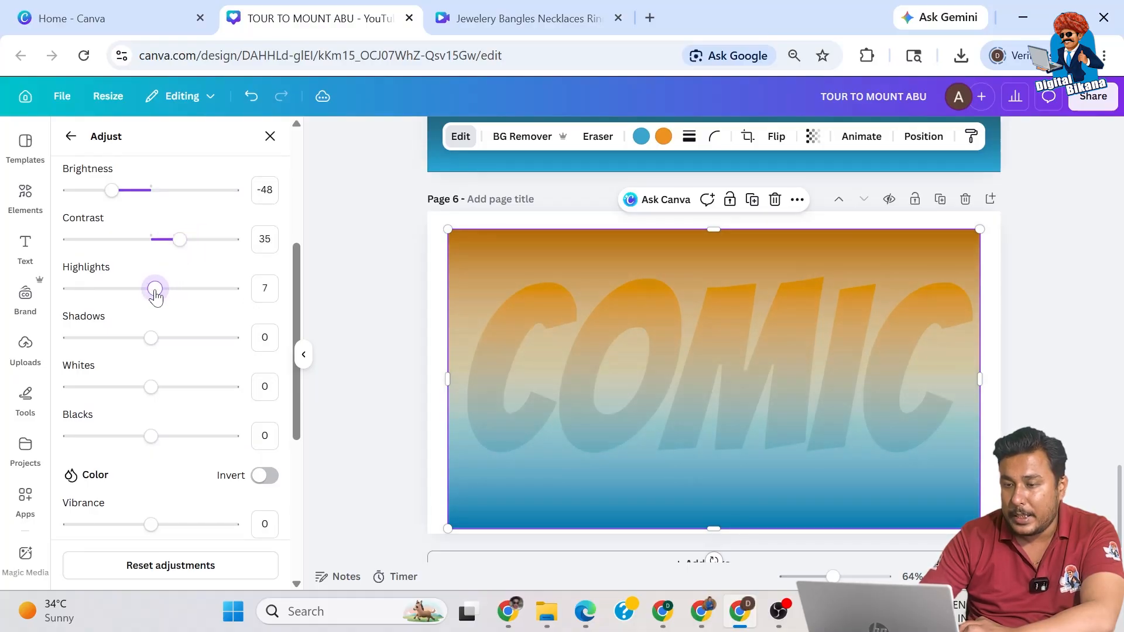
scroll(199, 291, up, 4)
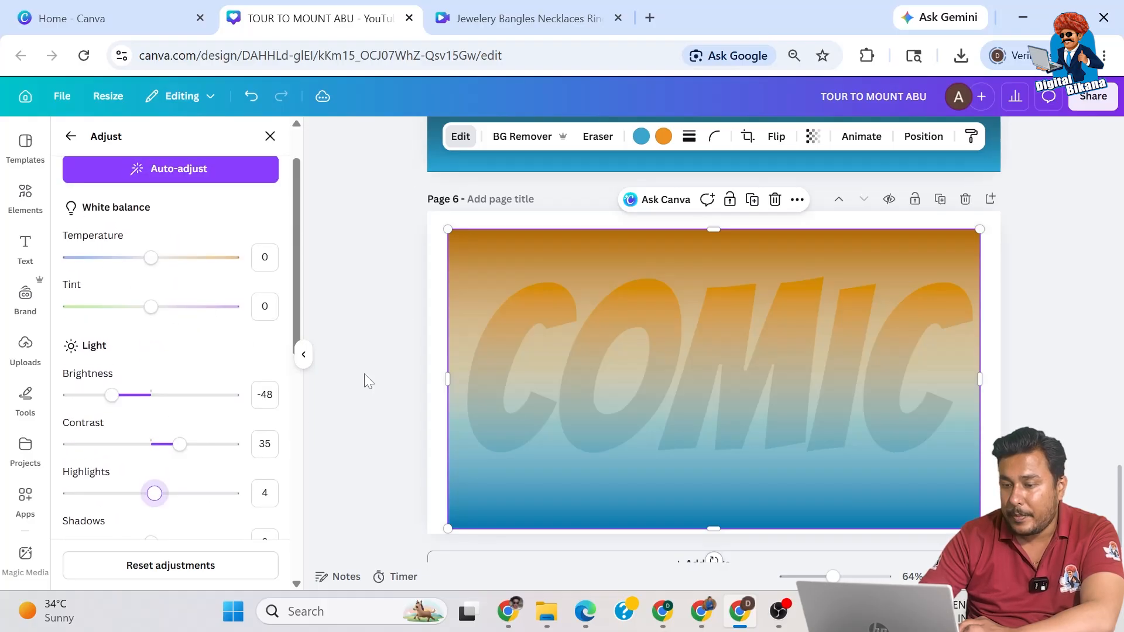
click(269, 136)
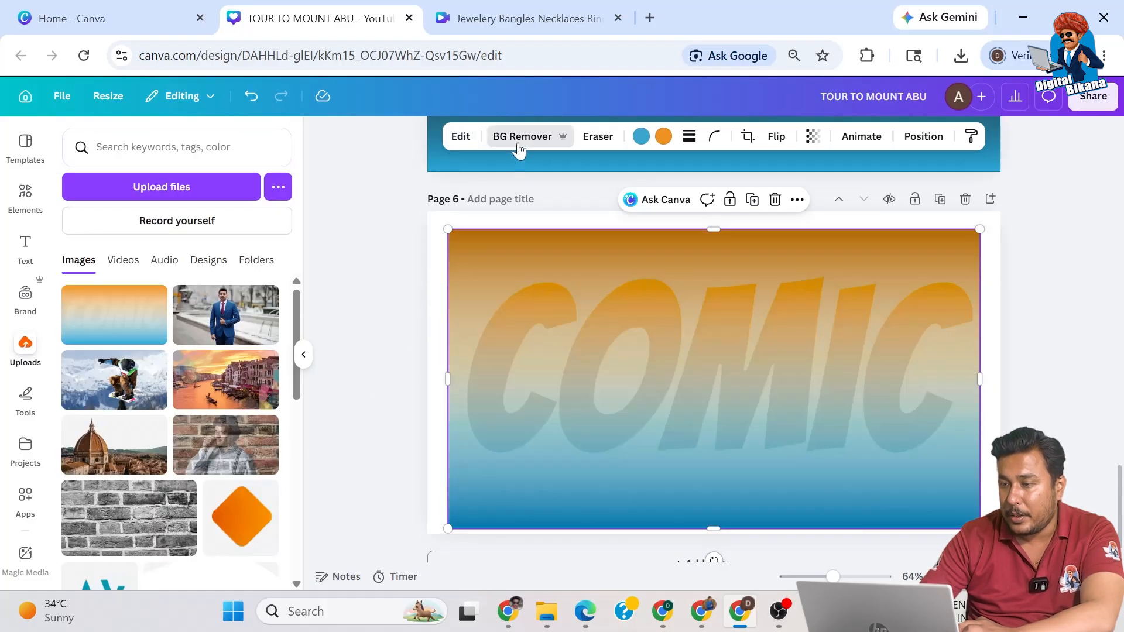
Step: Try to remove the background of the adjusted COMIC image on page 6
click(518, 147)
click(532, 176)
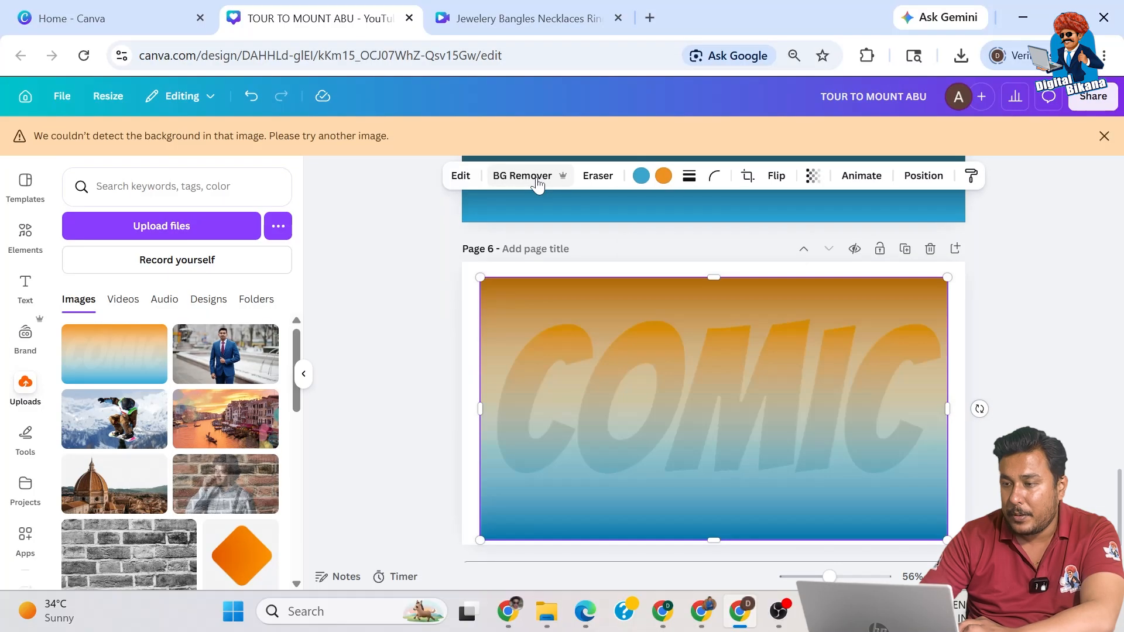
click(1104, 136)
click(528, 138)
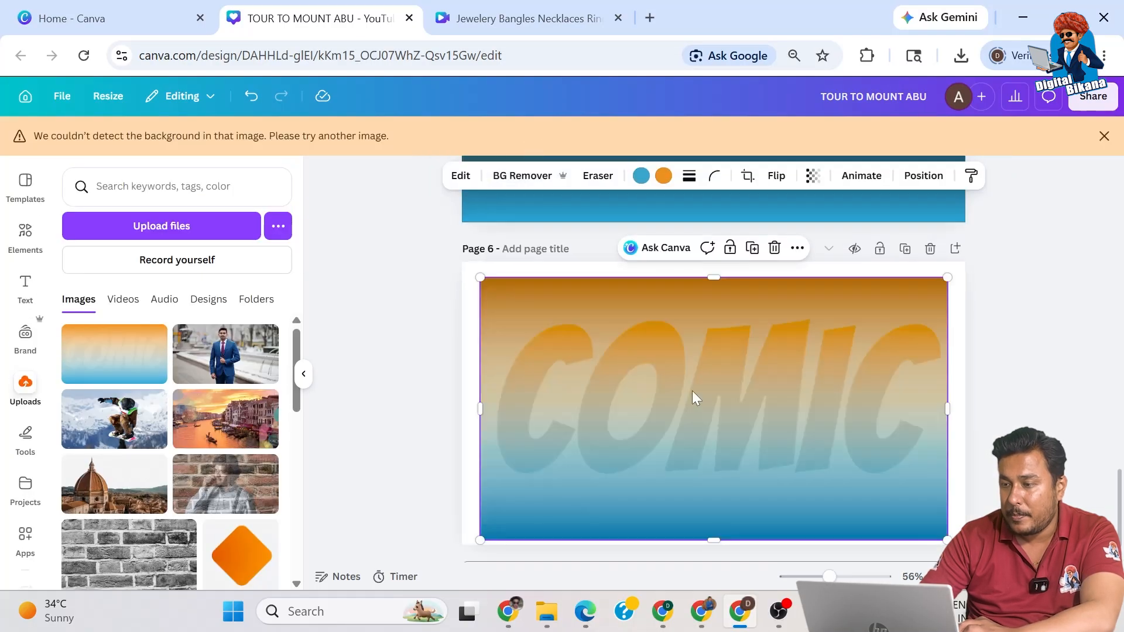
click(1103, 137)
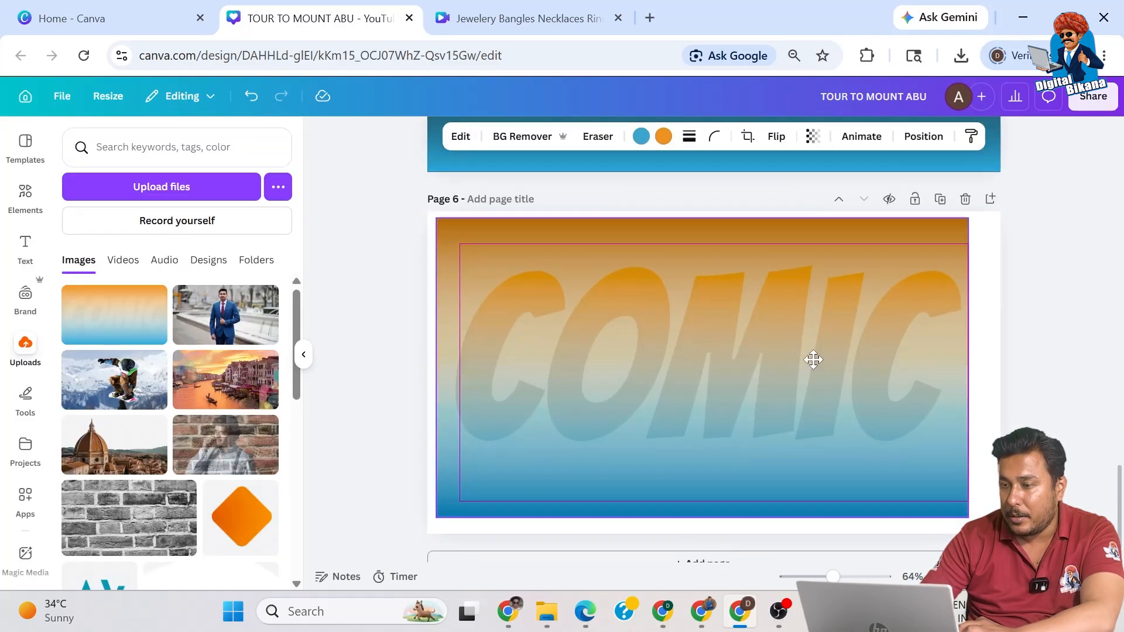
Step: Fit the image to the whole of page 6 and download only that page as a PNG with transparent background
click(807, 352)
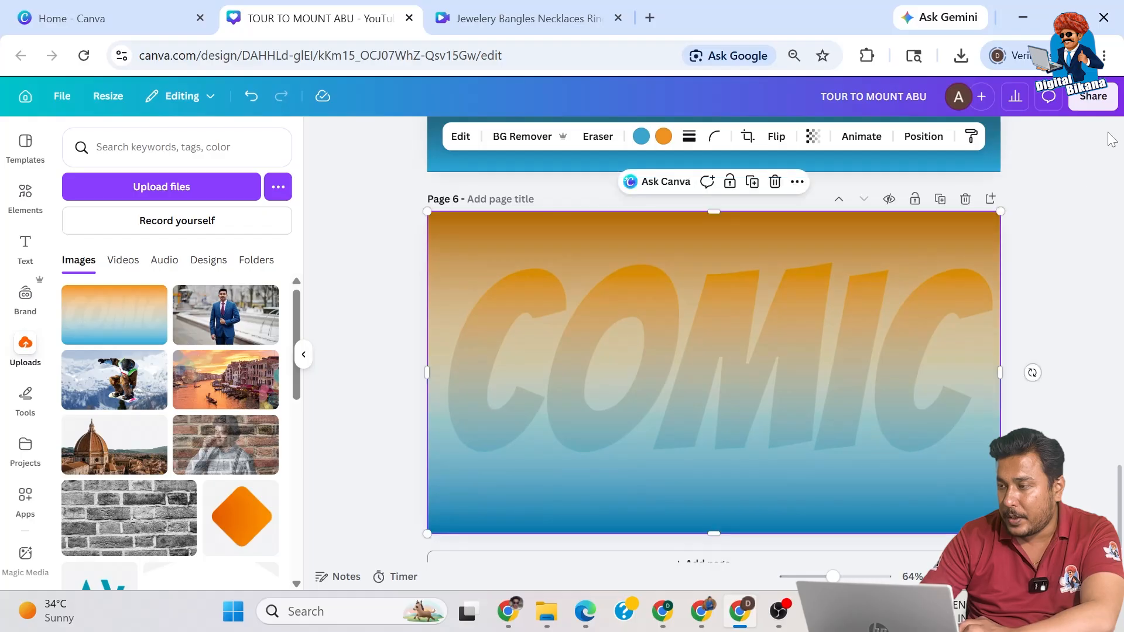
click(1093, 97)
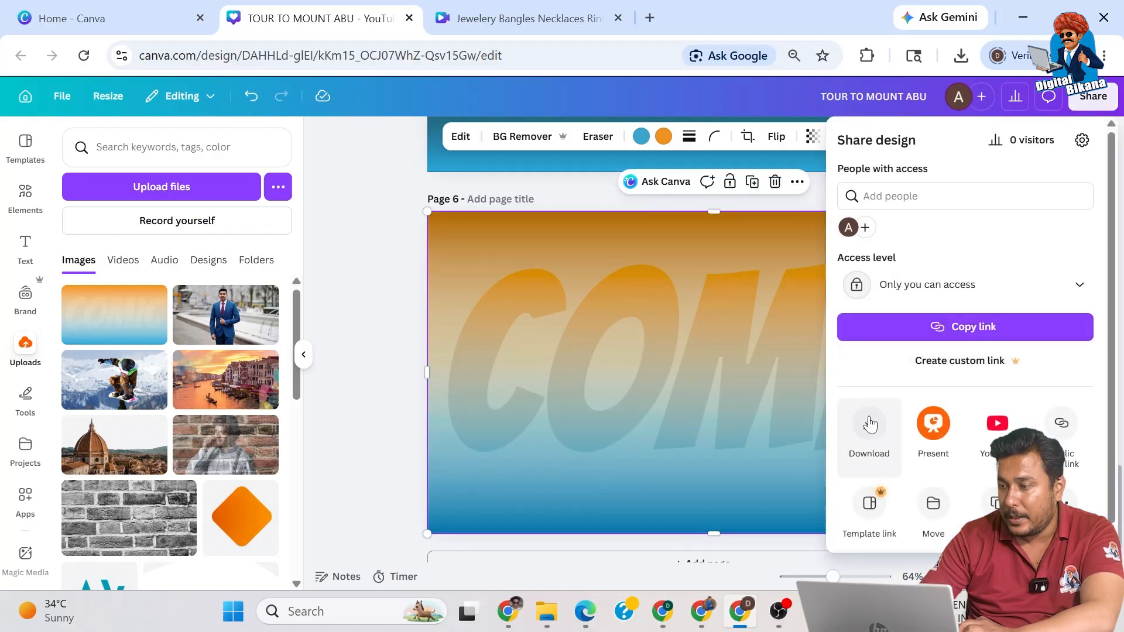
click(866, 426)
click(878, 383)
click(896, 226)
click(983, 344)
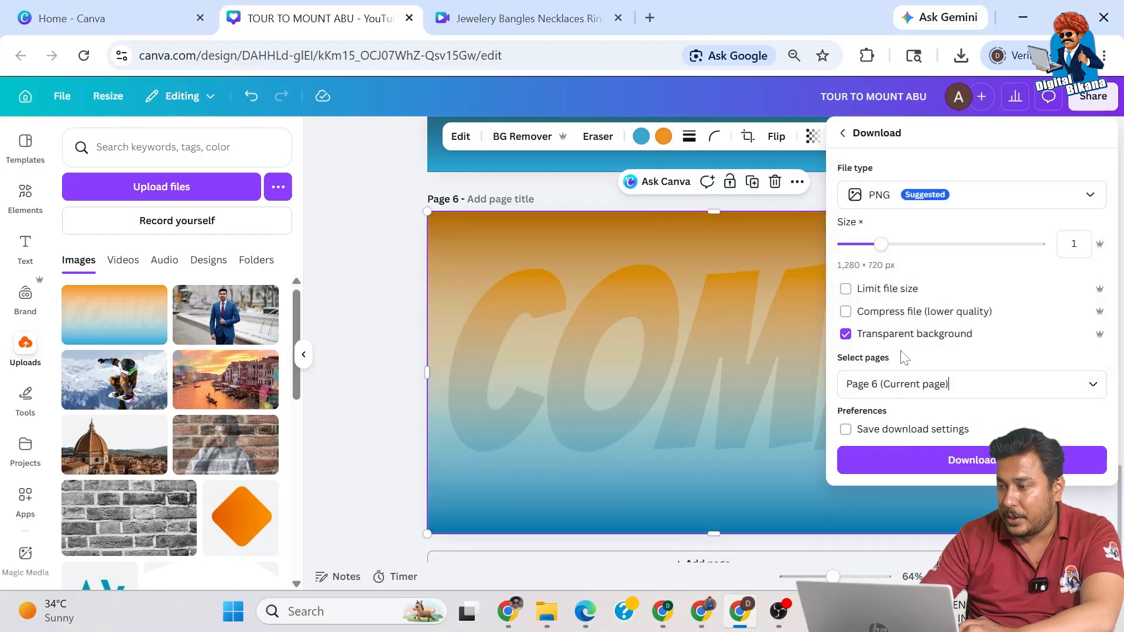
click(941, 460)
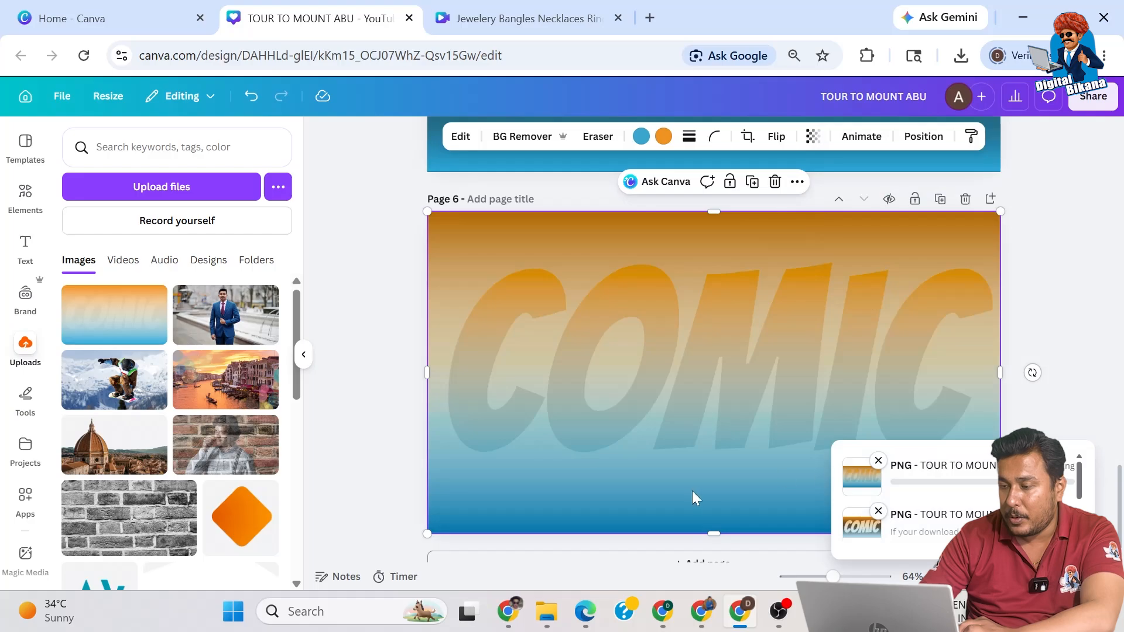
Step: Add a blank page 7 and upload the newly exported COMIC image
click(665, 564)
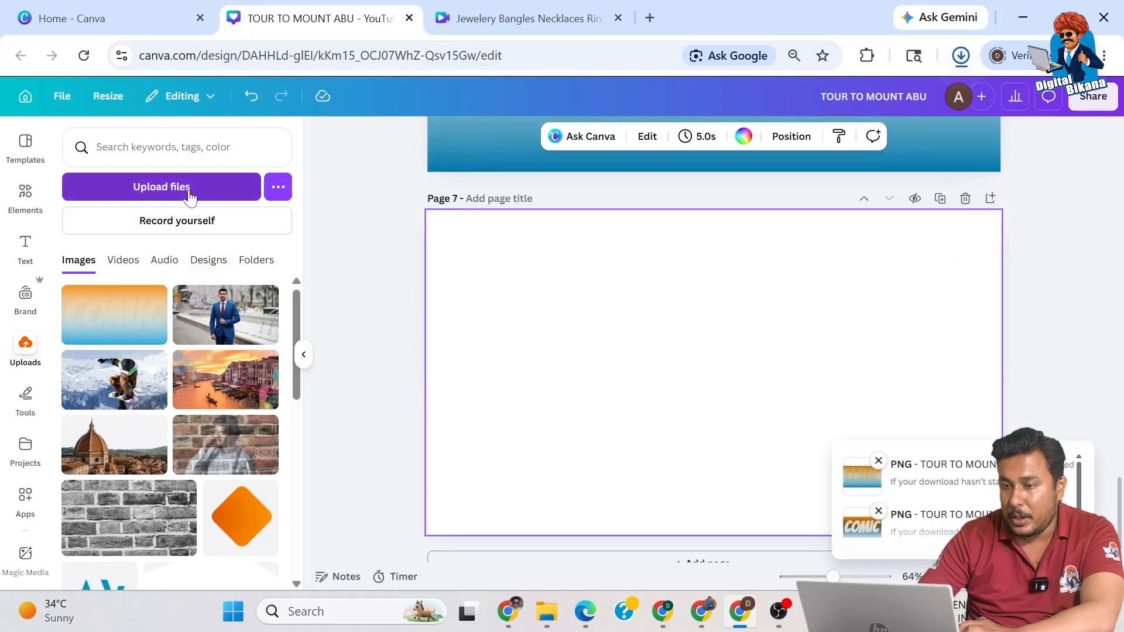
click(217, 197)
click(188, 181)
click(413, 386)
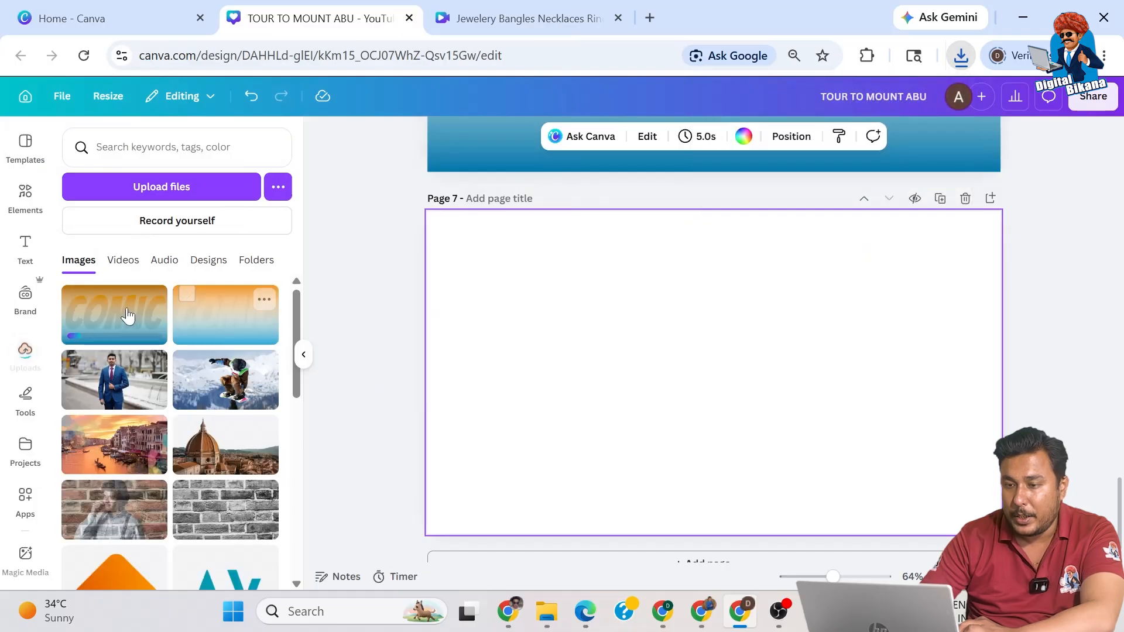
Step: Place the uploaded COMIC image on page 7, remove its background and enlarge it to cover most of the page
drag(120, 318, 588, 316)
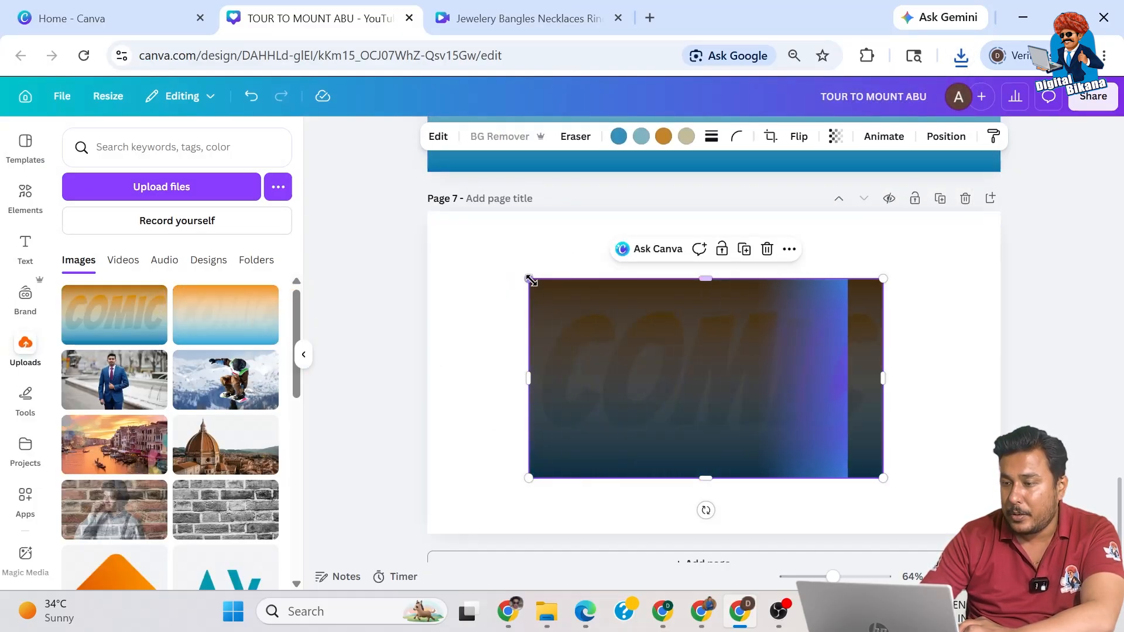
drag(530, 279, 460, 239)
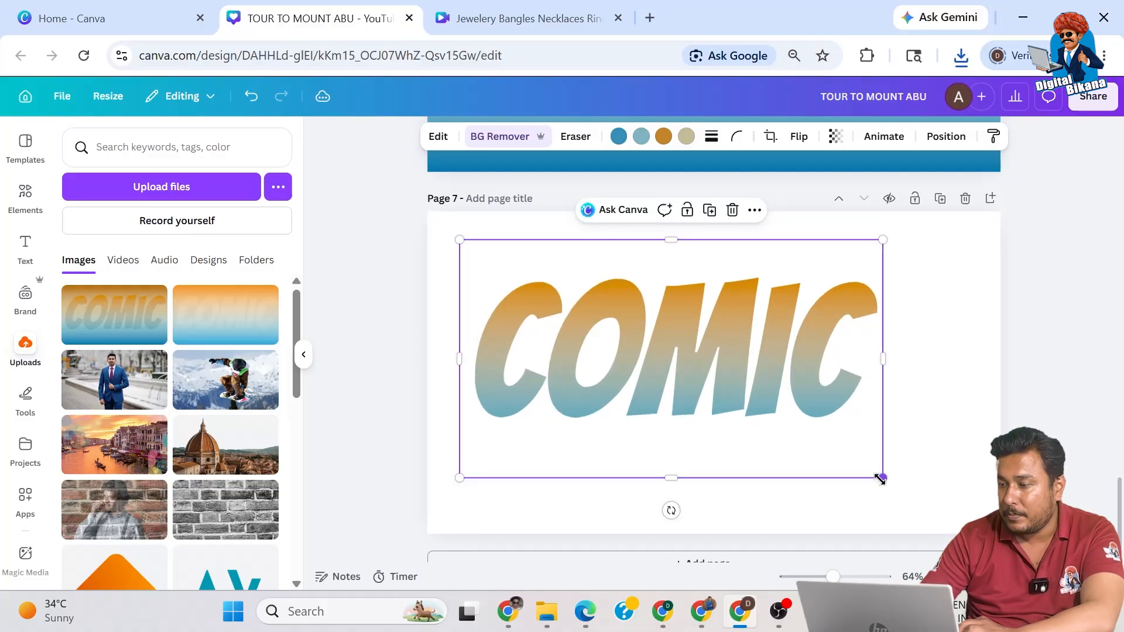
drag(880, 478, 946, 514)
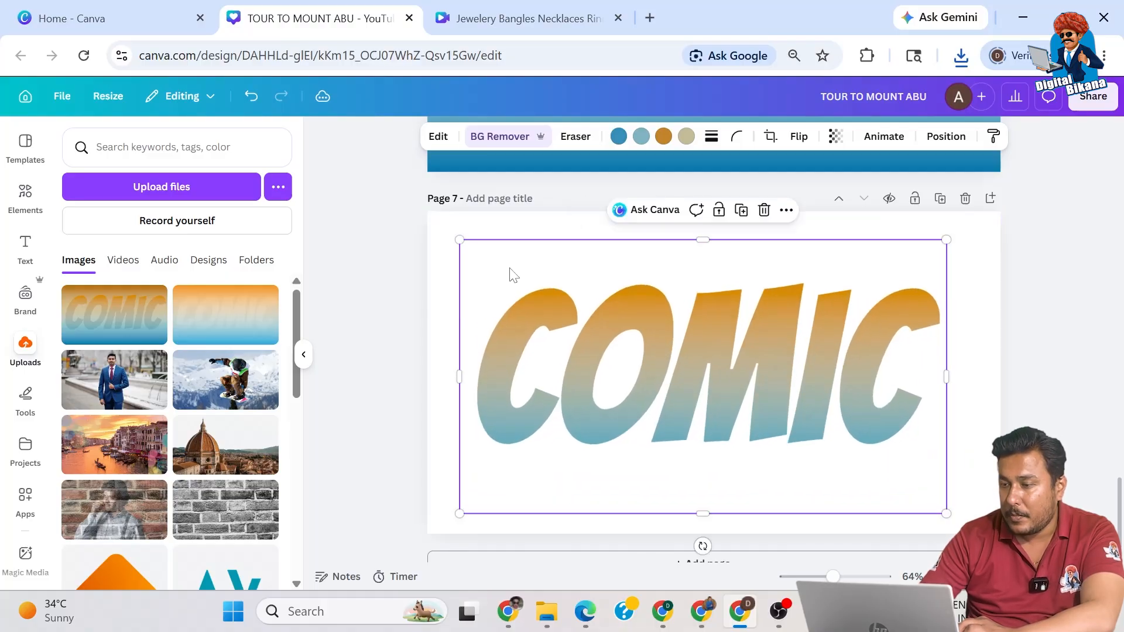
Step: Apply a black Glow shadow to the COMIC lettering on page 7
click(450, 140)
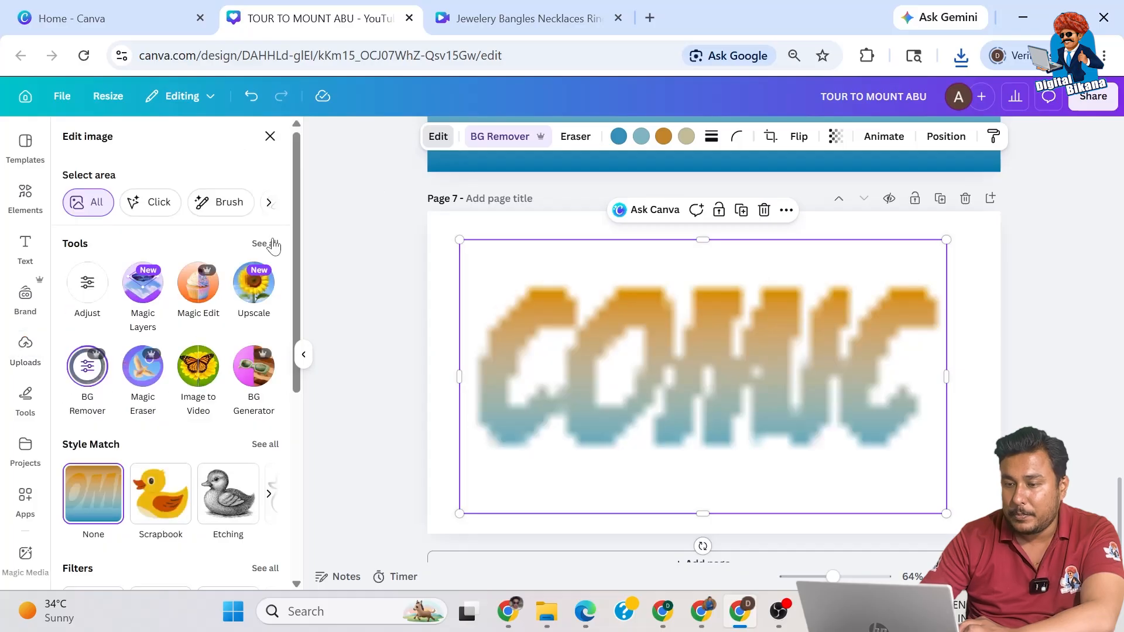
scroll(189, 464, down, 5)
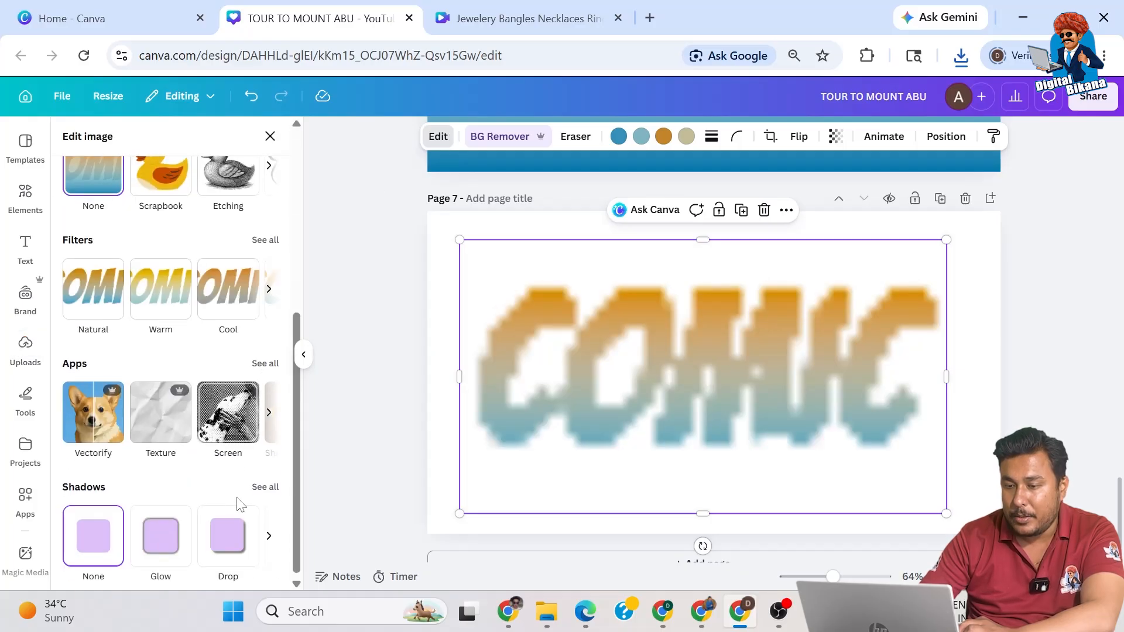
click(163, 546)
click(160, 535)
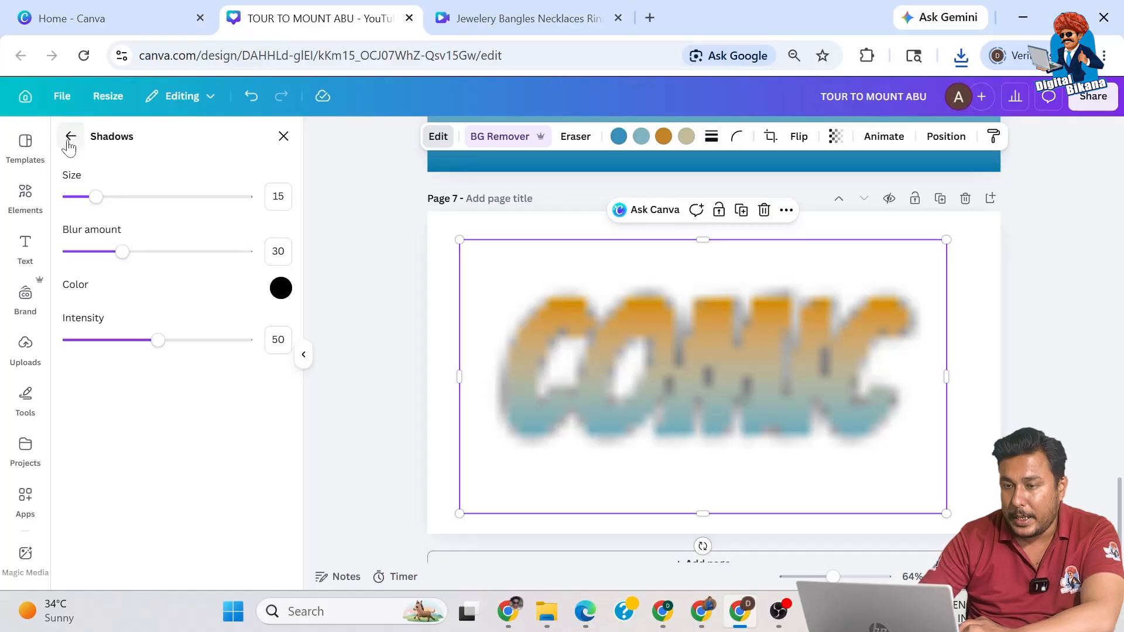
click(279, 287)
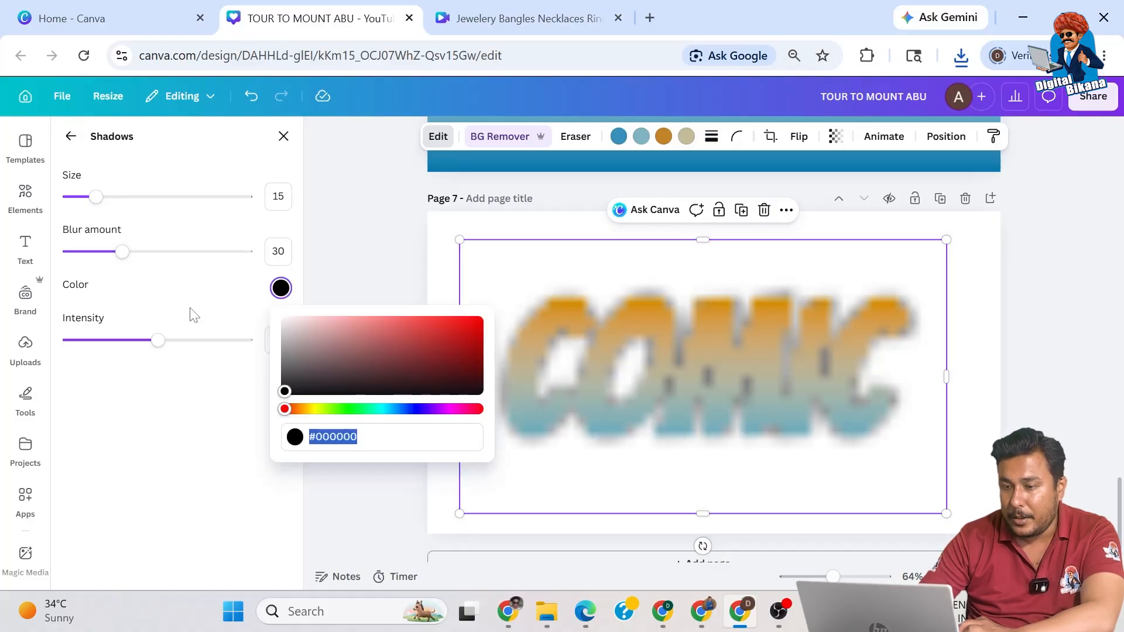
click(173, 310)
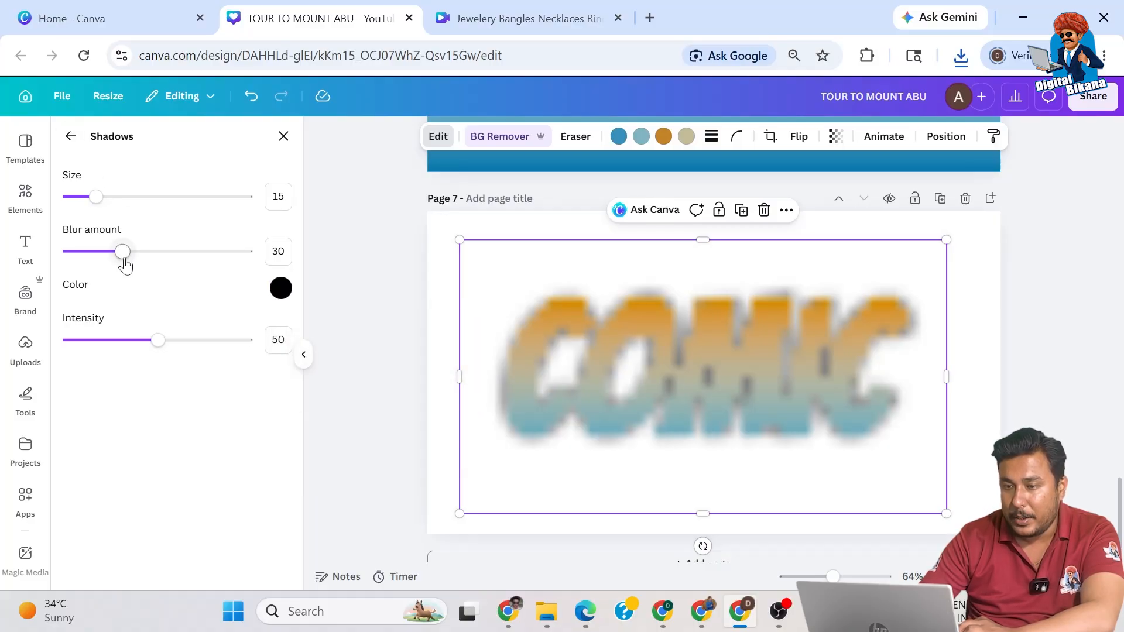
Step: Set the glow's blur amount to 0, size to 5 and intensity to 100 to outline the lettering
drag(88, 257, 7, 255)
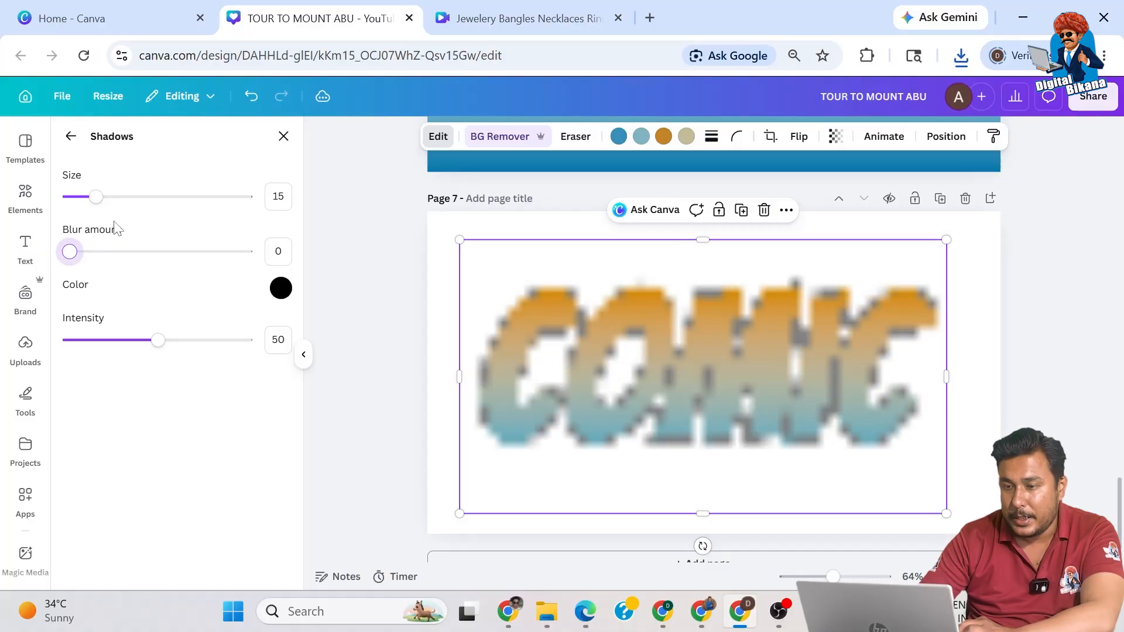
drag(93, 204, 79, 208)
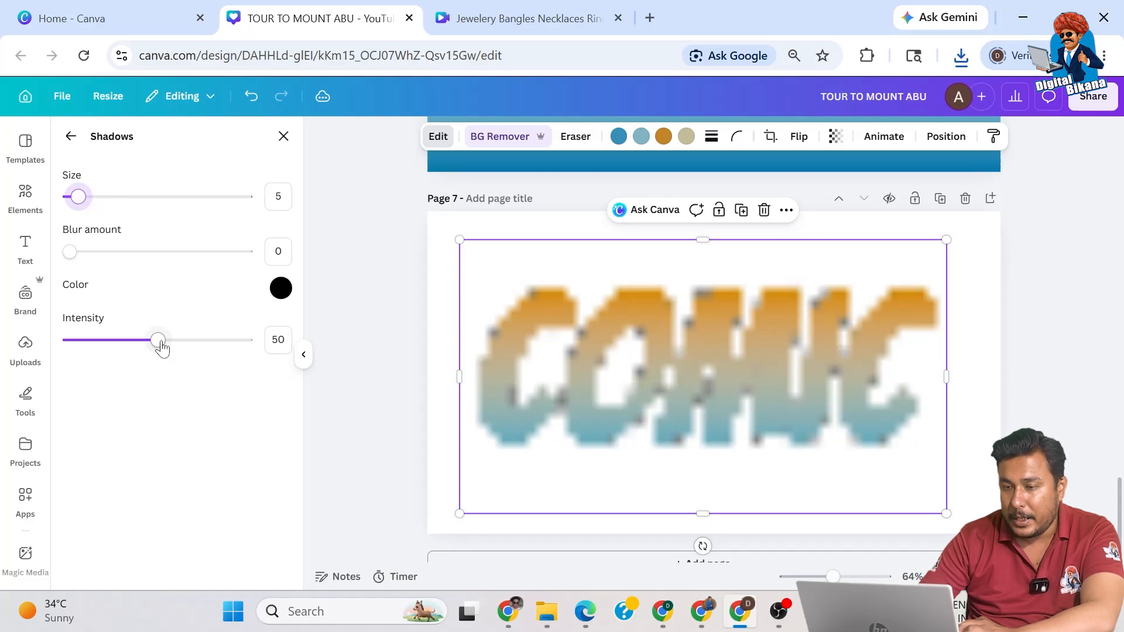
drag(162, 347, 339, 331)
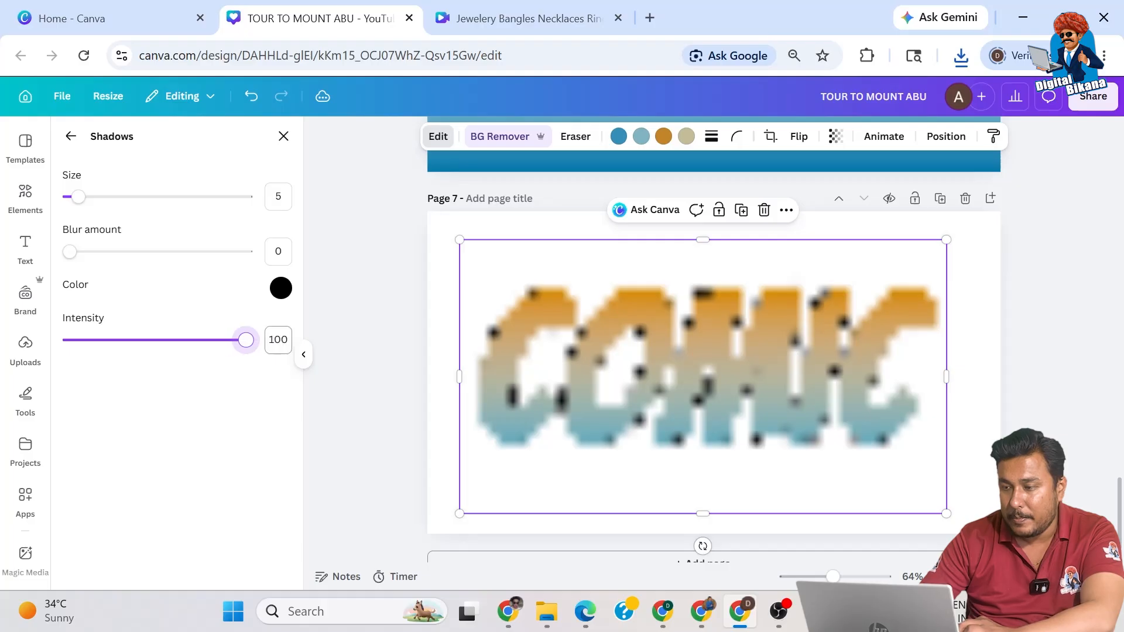
click(338, 331)
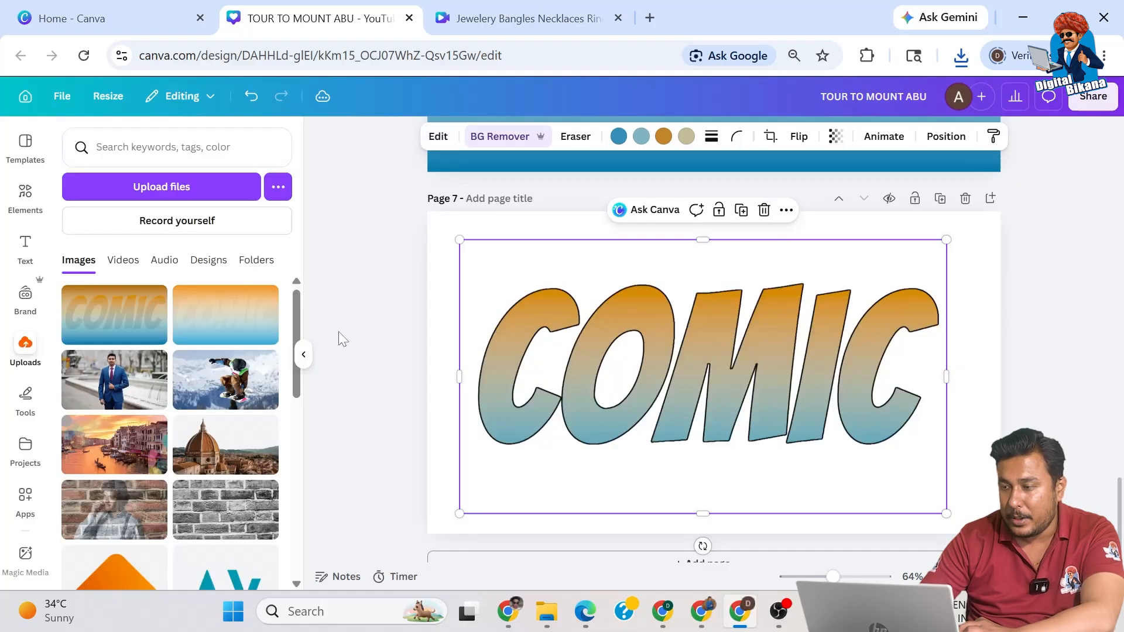
click(447, 141)
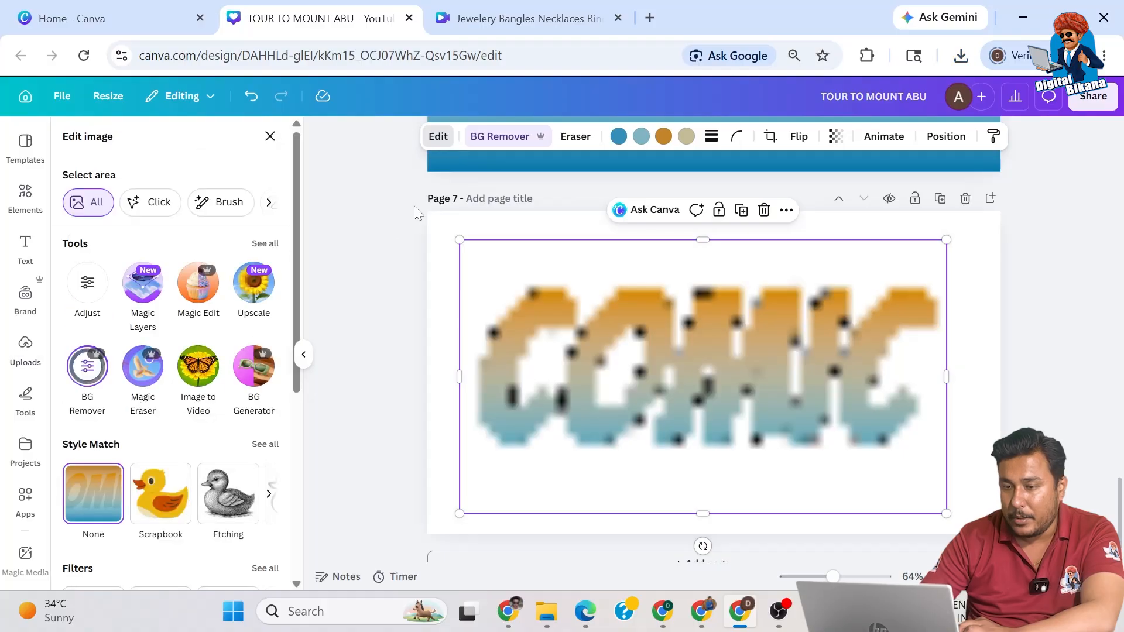
scroll(149, 459, down, 5)
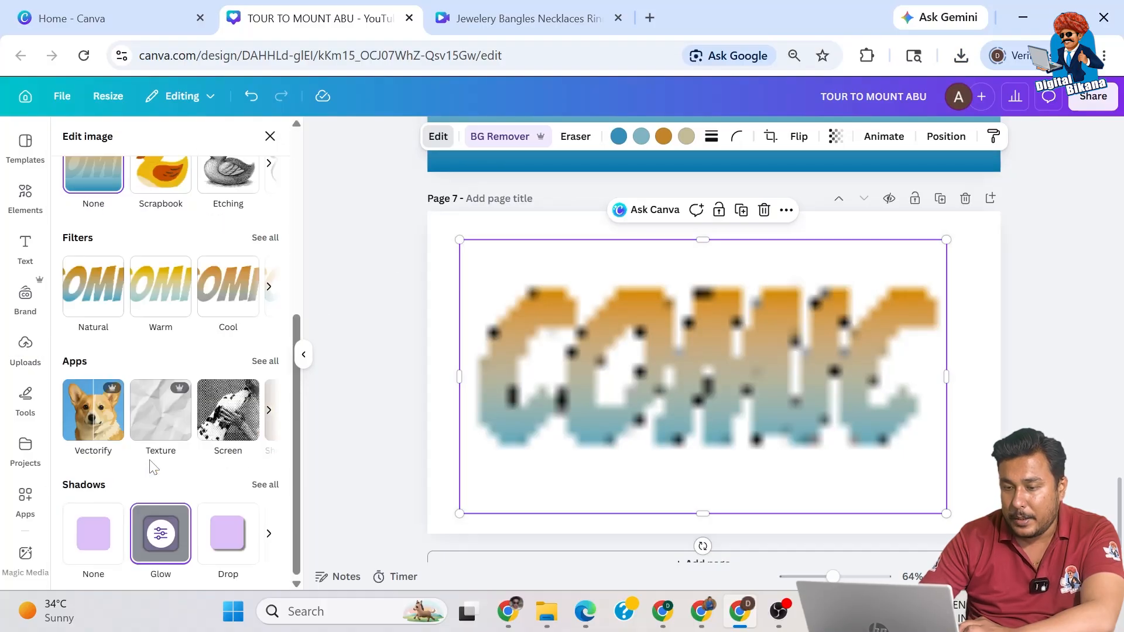
click(172, 535)
Step: Enlarge the outlined COMIC image to nearly fill page 7
click(304, 354)
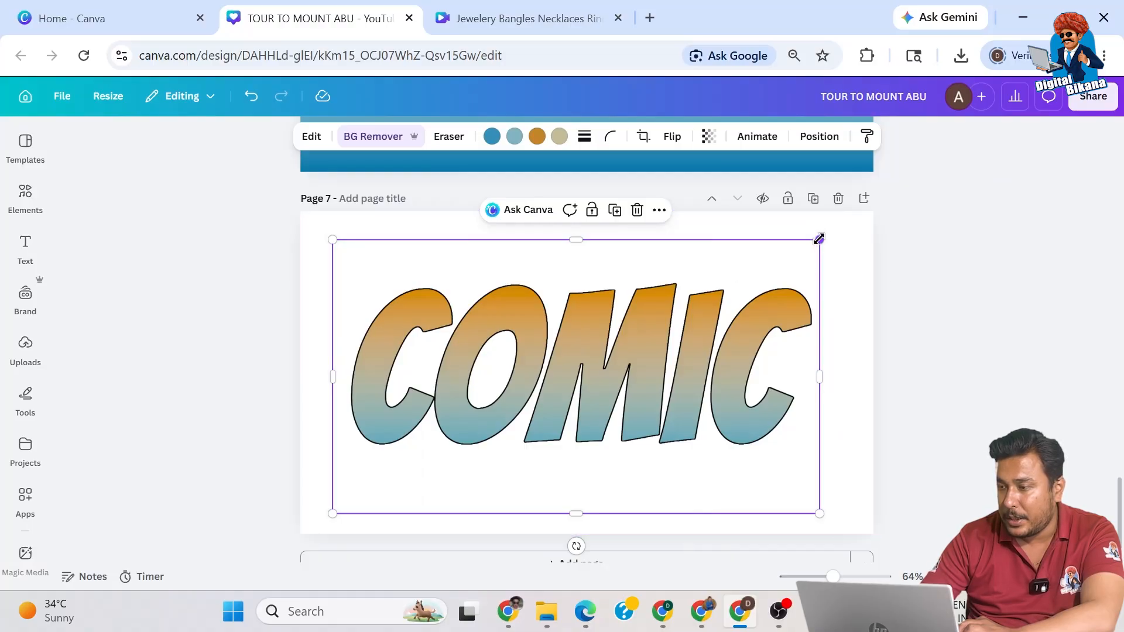
drag(819, 239, 863, 215)
drag(322, 520, 309, 527)
Step: Download only page 7 as a PNG with a transparent background
click(1093, 96)
click(866, 422)
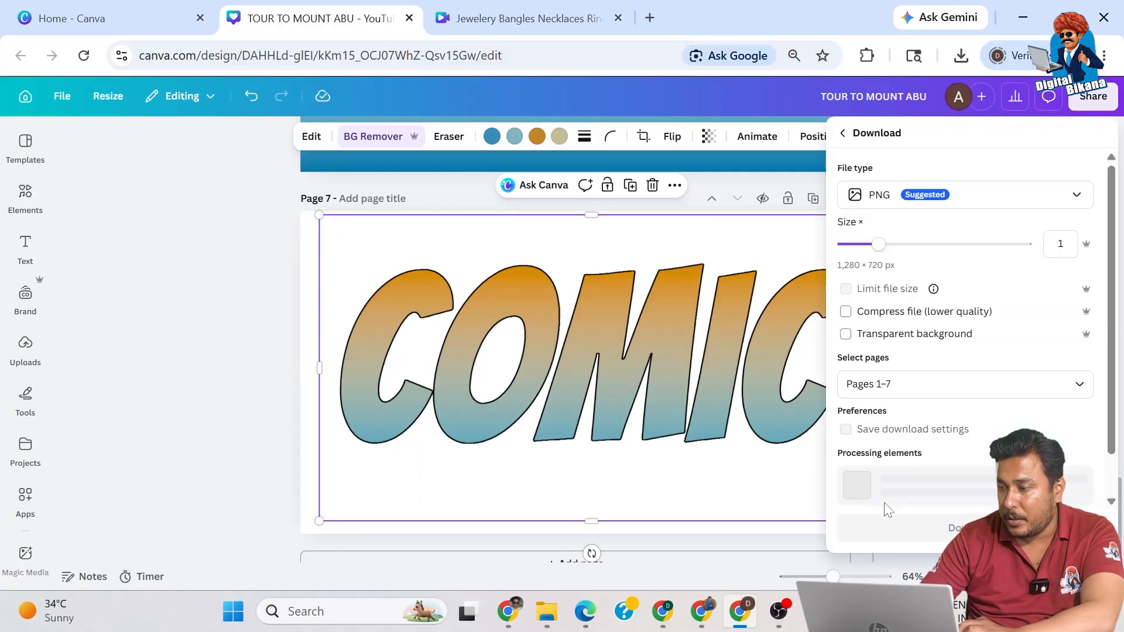
click(937, 384)
click(855, 196)
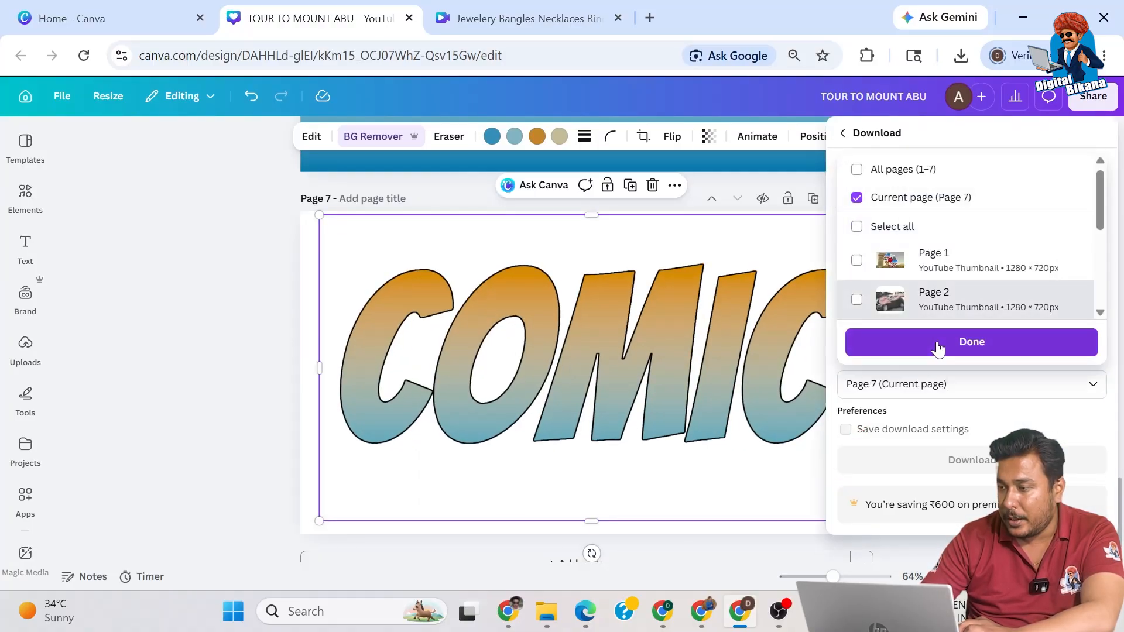
click(939, 349)
click(846, 335)
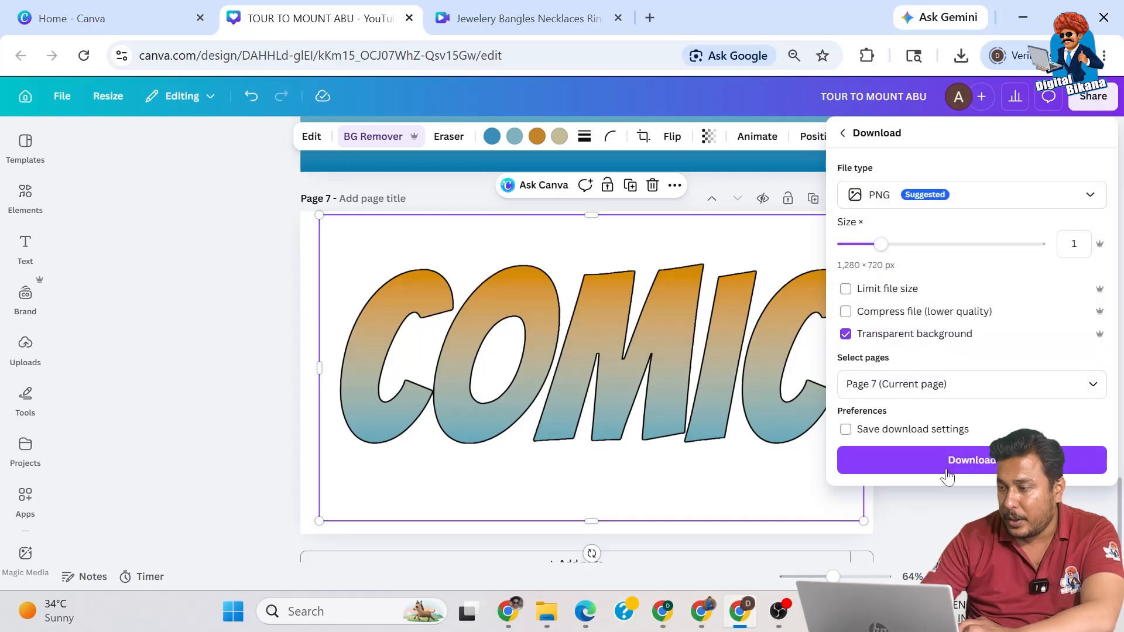
click(960, 463)
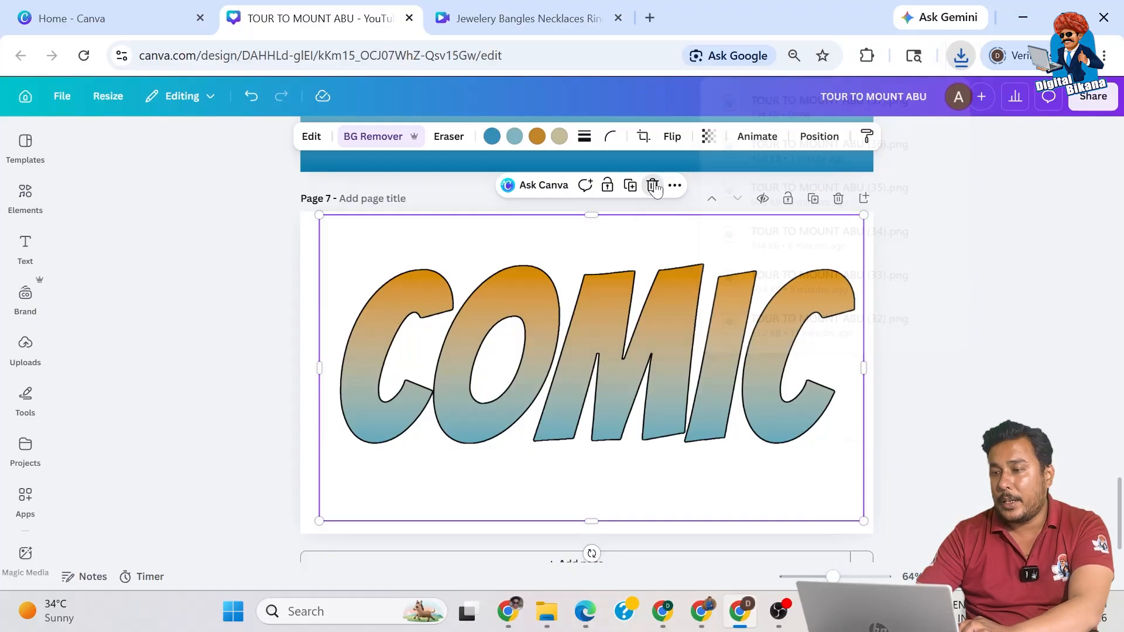
Step: Delete the COMIC image from page 7, upload the newly downloaded PNG from Downloads and place it on the page
click(653, 185)
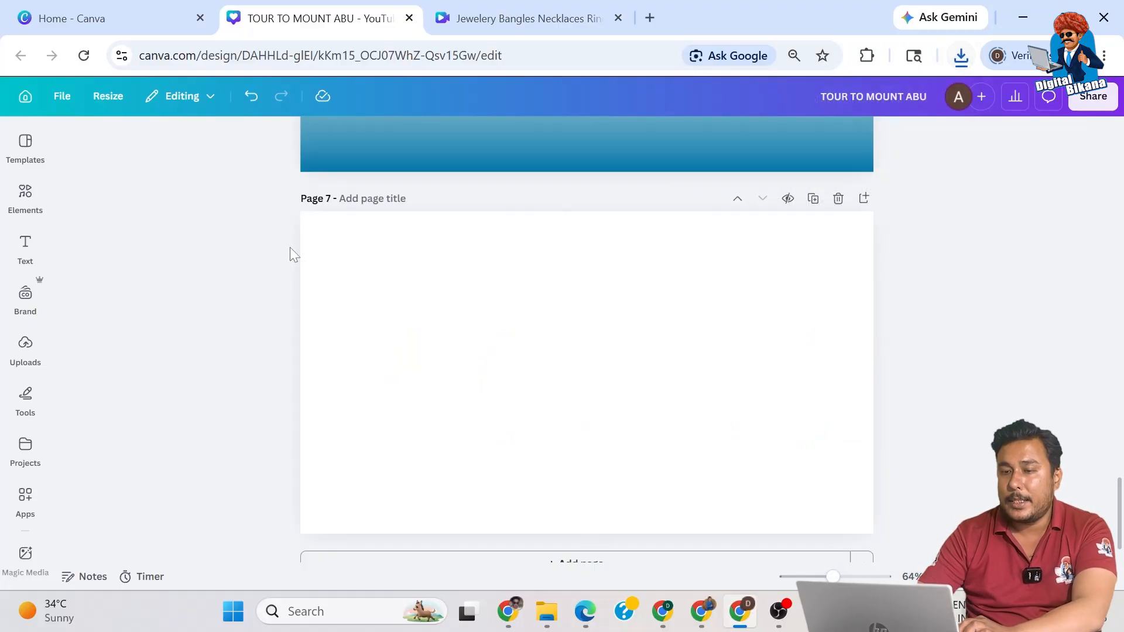
click(25, 197)
click(26, 344)
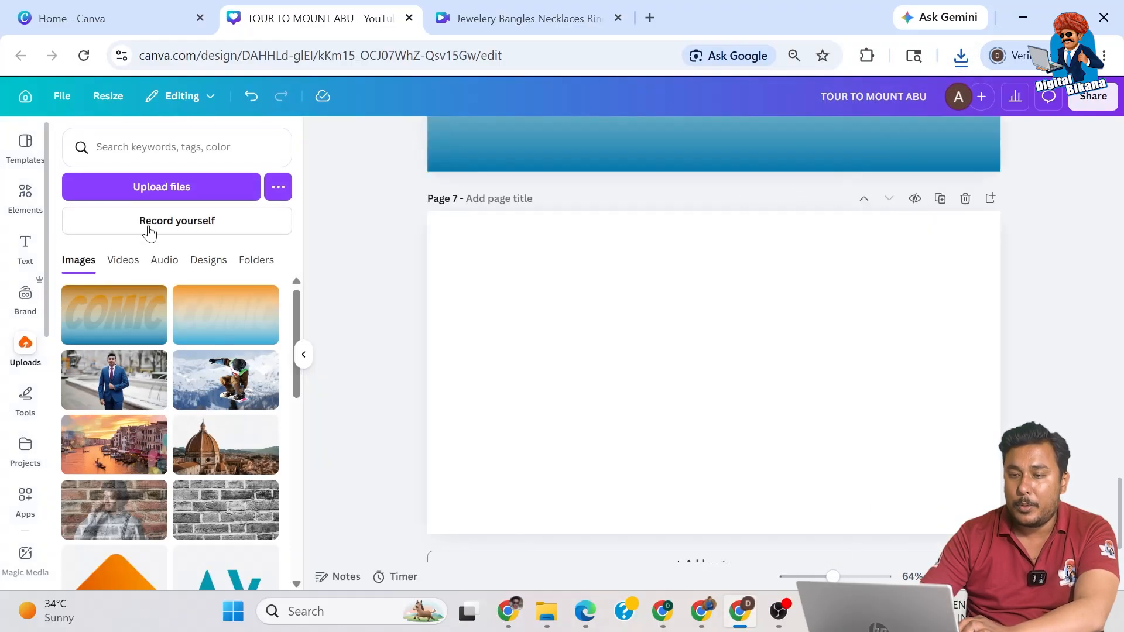
click(174, 187)
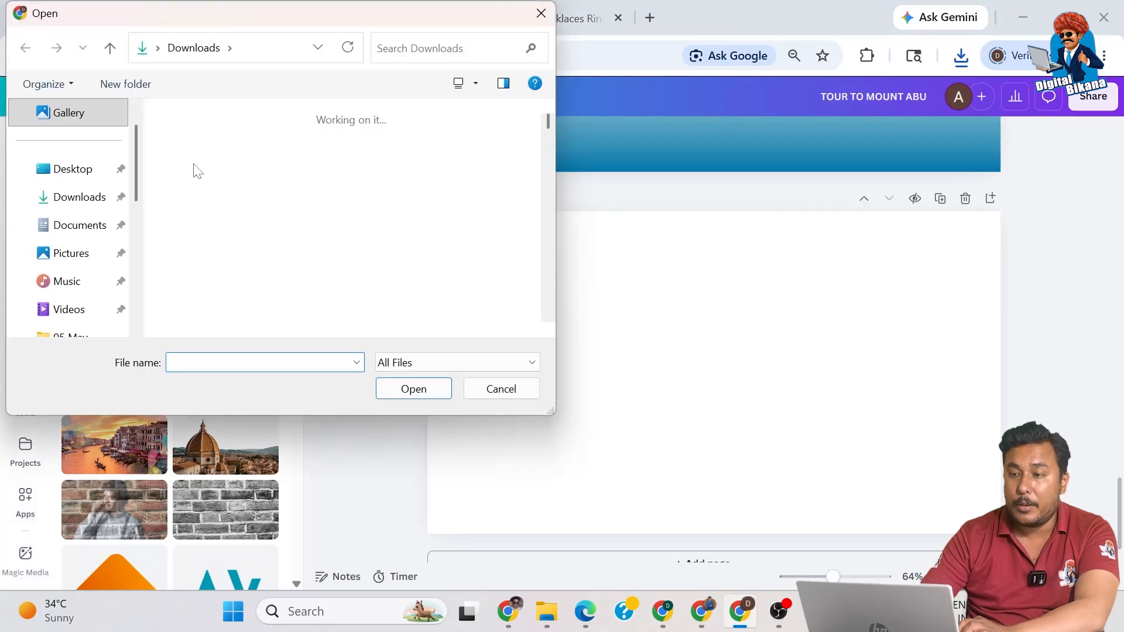
click(197, 172)
click(416, 387)
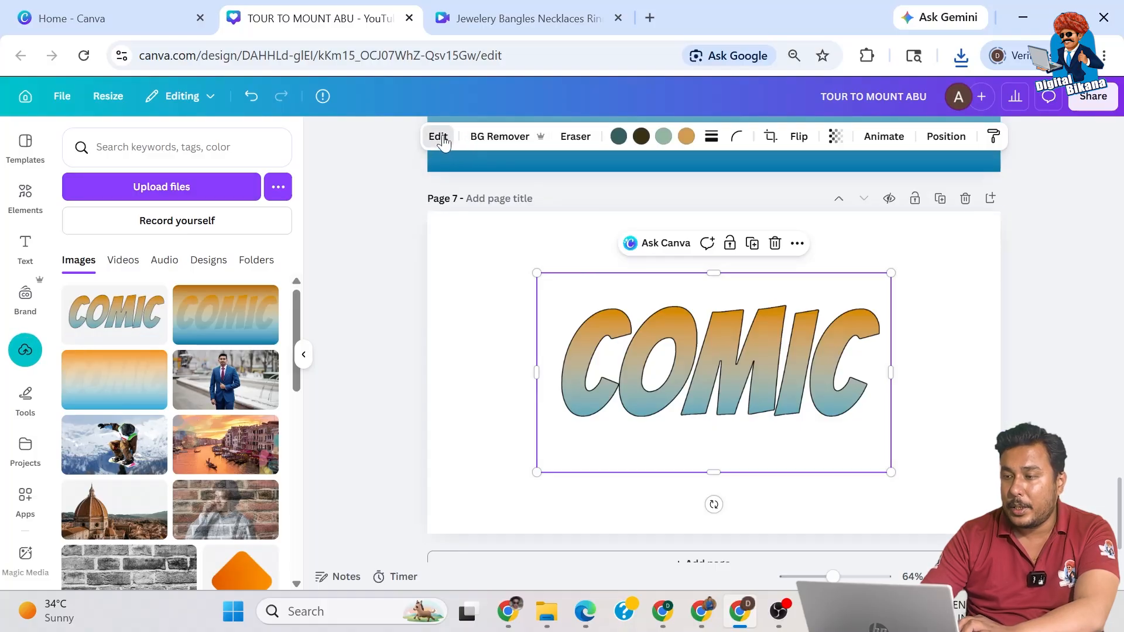
Step: Apply a Glow shadow to the uploaded COMIC image and set its colour to white, #FFFFFF
click(438, 138)
scroll(201, 401, down, 5)
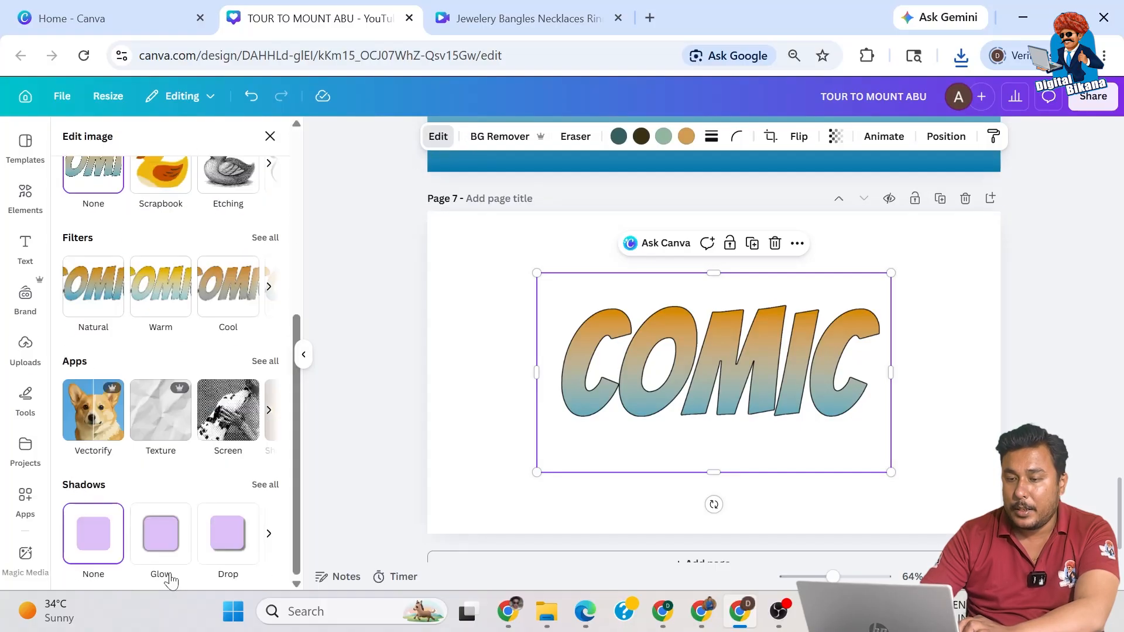
click(161, 532)
click(160, 534)
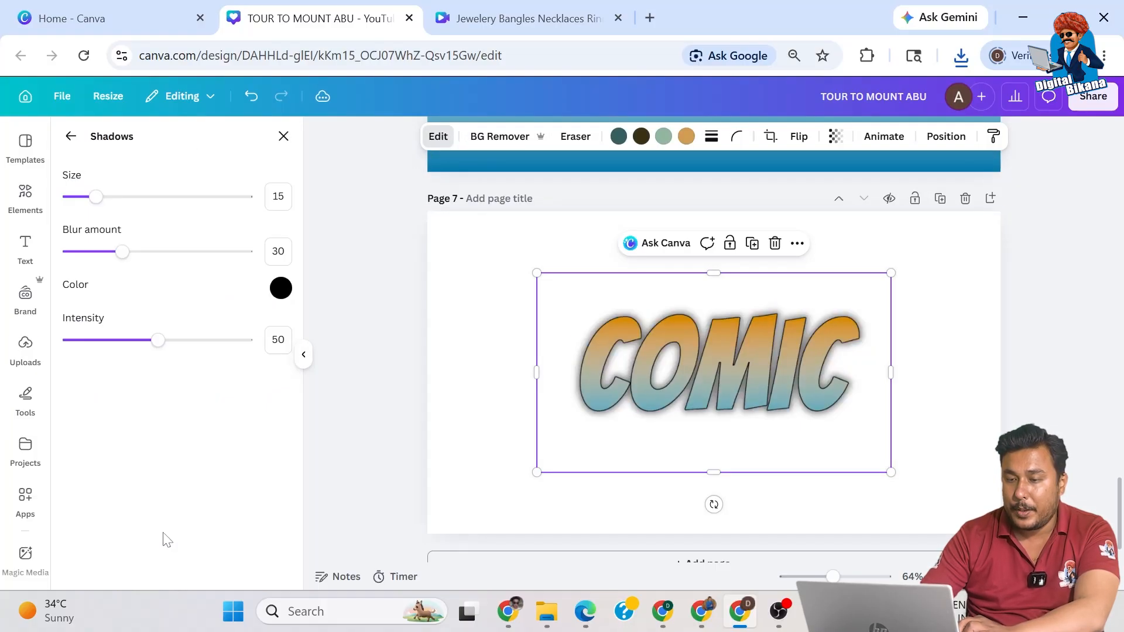
click(280, 289)
drag(284, 391, 281, 271)
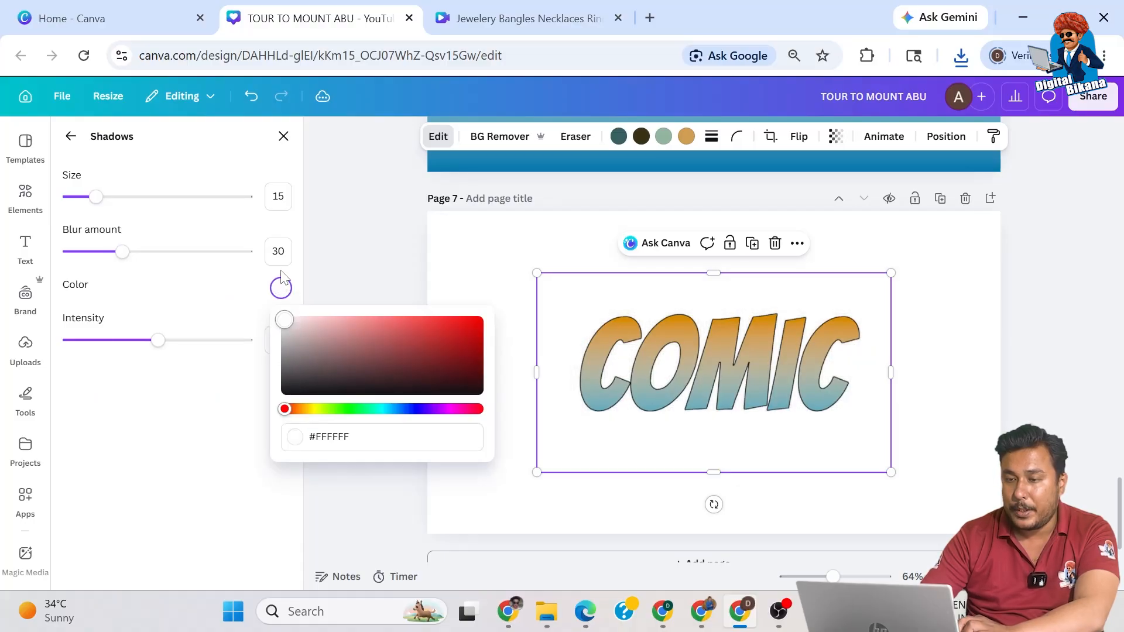
Step: Change the page 7 background colour to pink
click(472, 237)
click(472, 237)
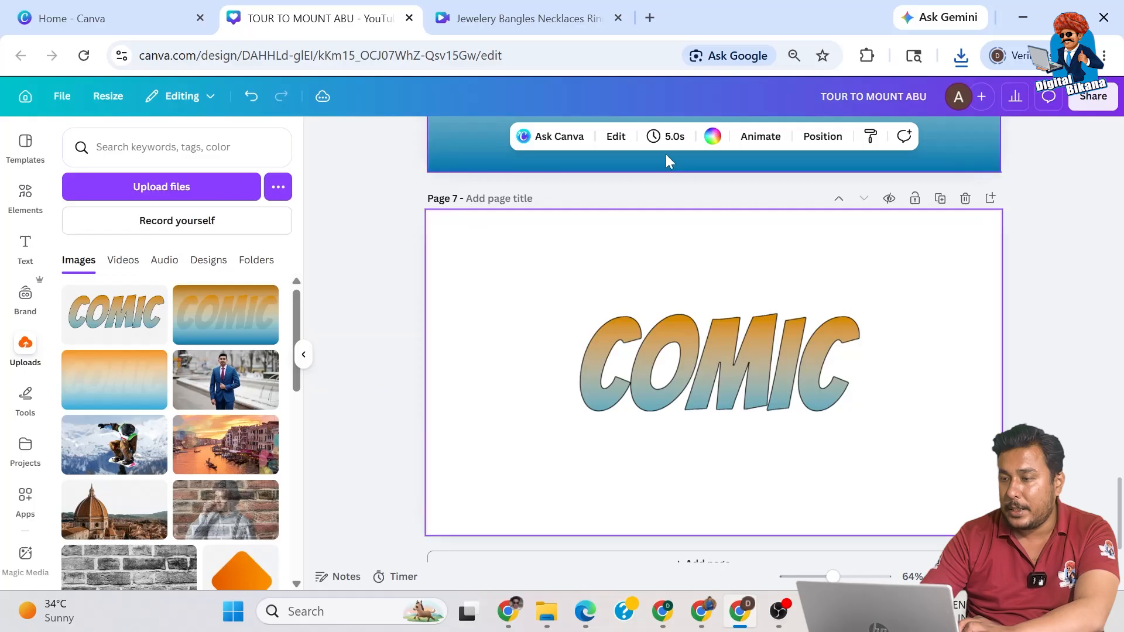
click(713, 136)
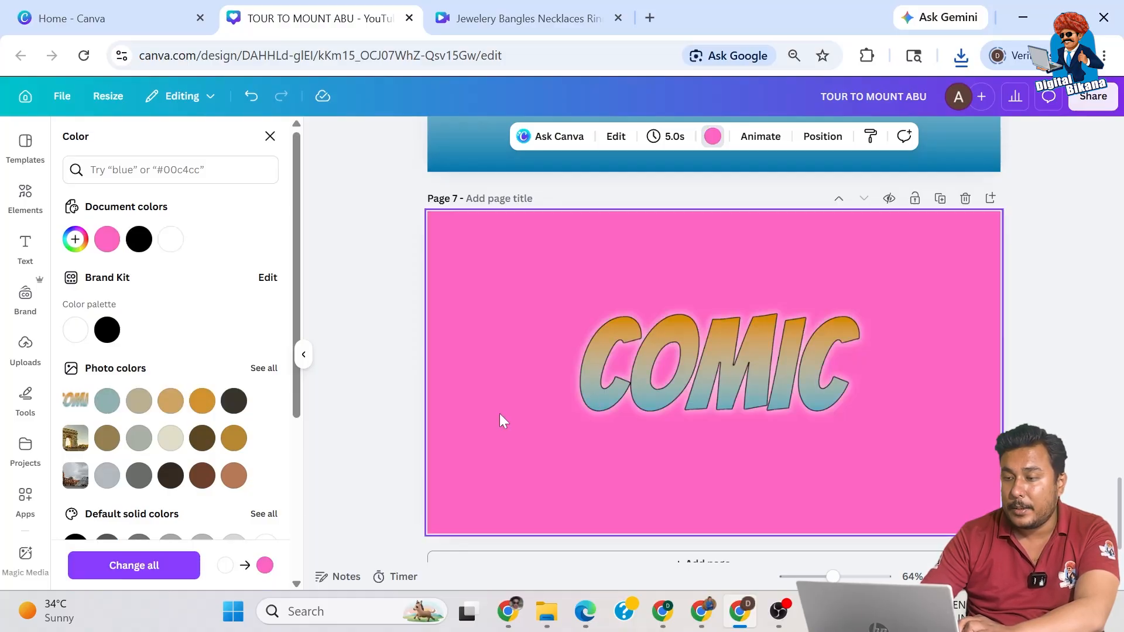
Step: Set the white glow's intensity to 100, blur amount to 0 and size to 24 to form a solid outline around COMIC
click(650, 381)
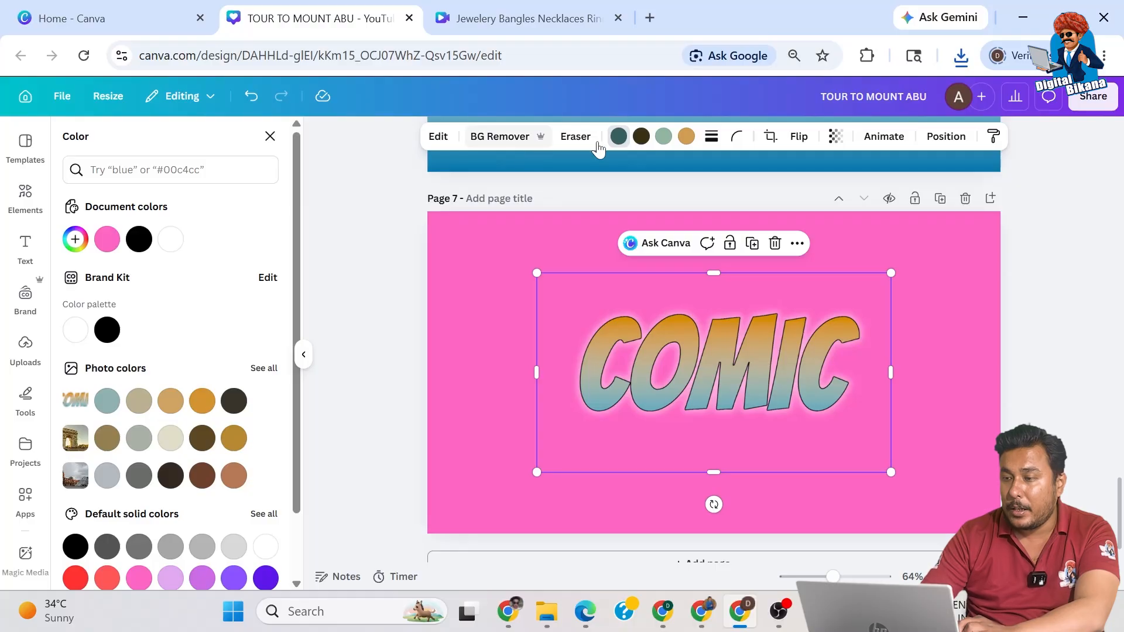
click(445, 142)
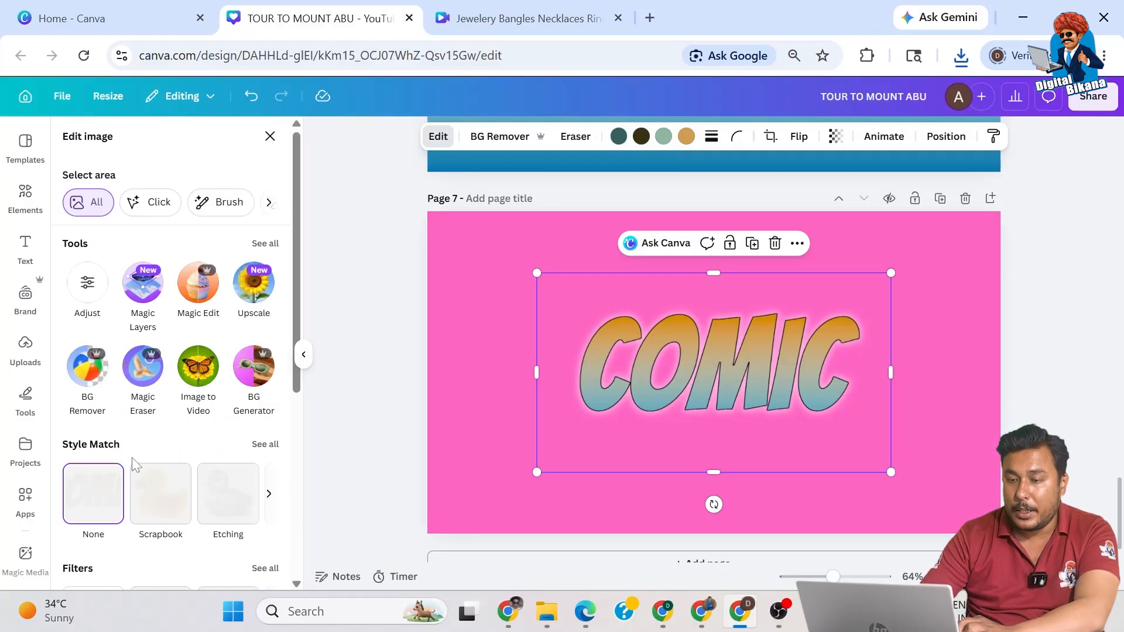
scroll(133, 459, down, 5)
click(172, 538)
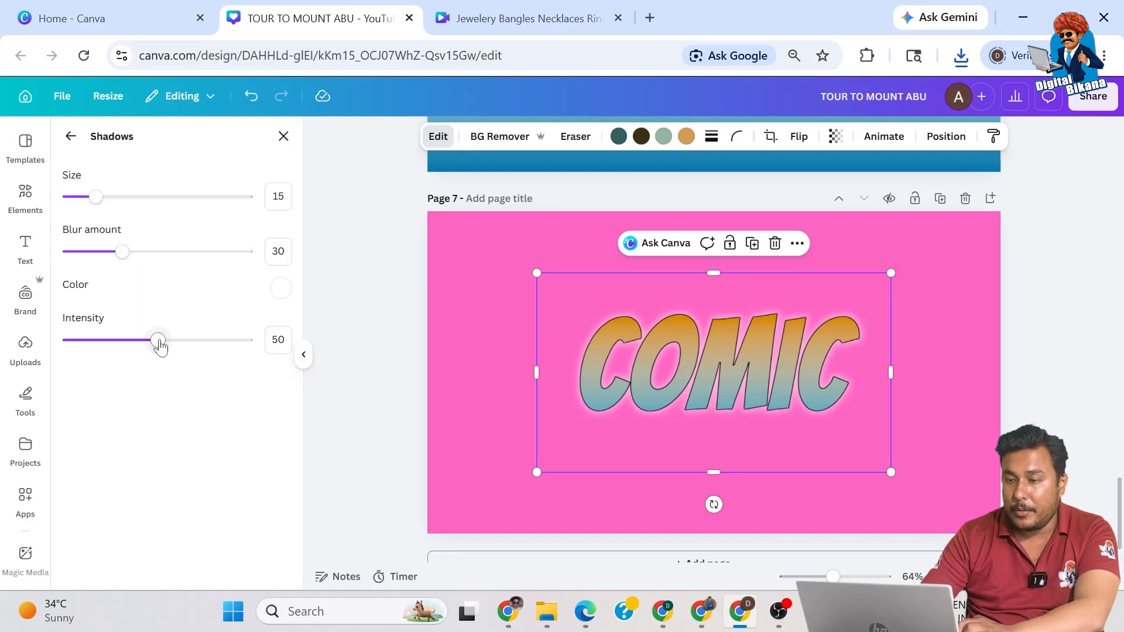
drag(158, 340, 319, 323)
drag(124, 252, 99, 251)
drag(31, 252, 31, 253)
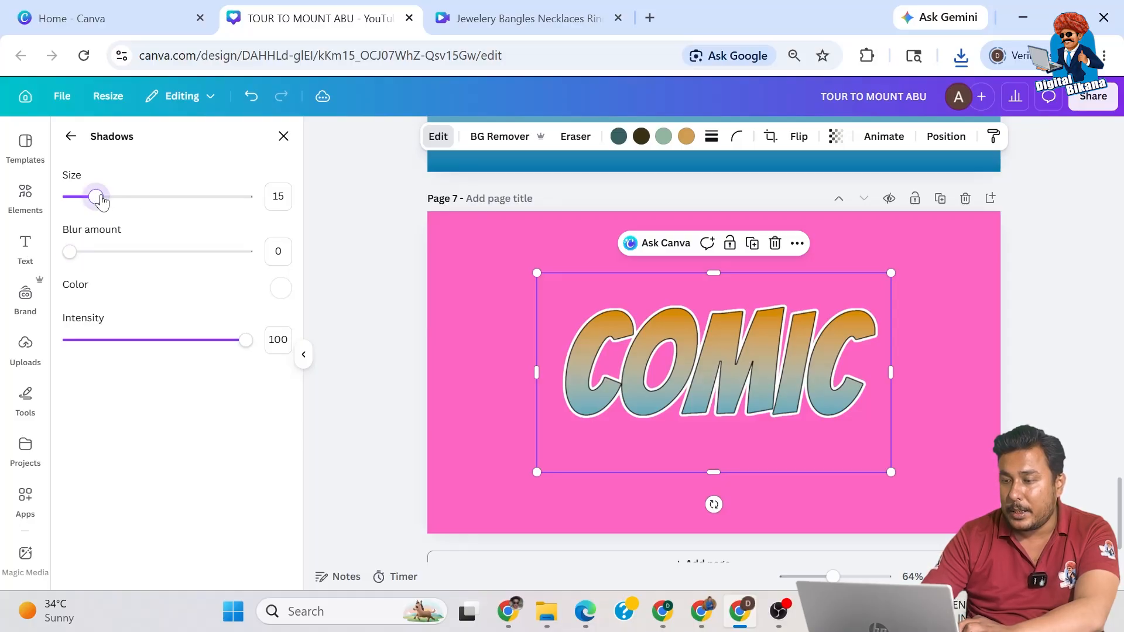
drag(101, 201, 111, 200)
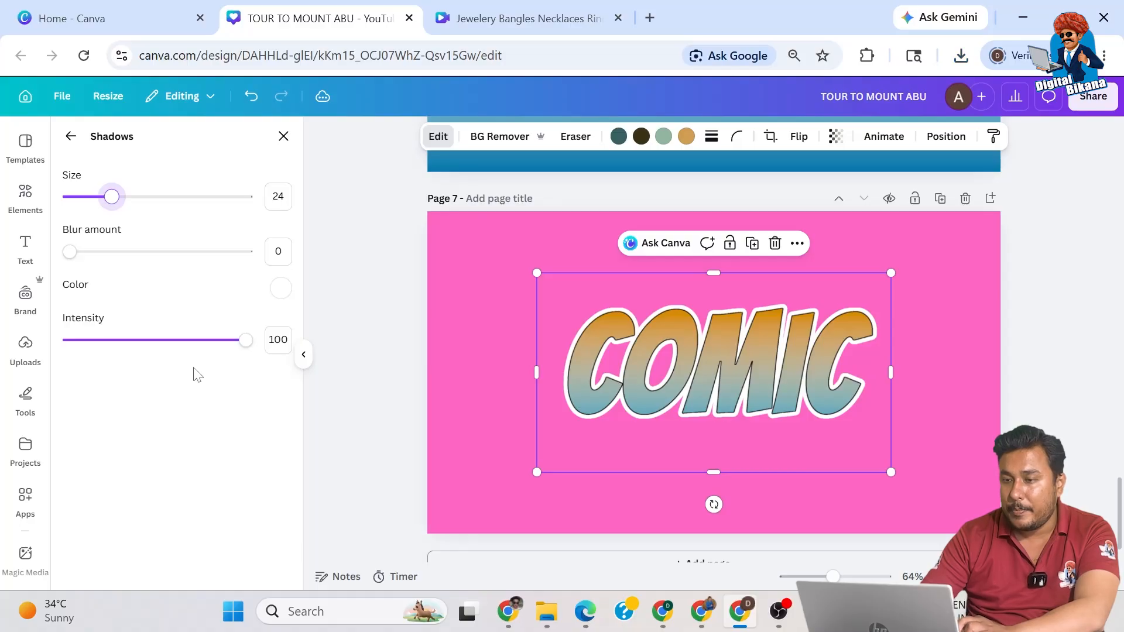
Step: Enlarge the white-outlined COMIC image to nearly fill page 7
click(283, 137)
drag(537, 272, 433, 214)
drag(891, 472, 967, 515)
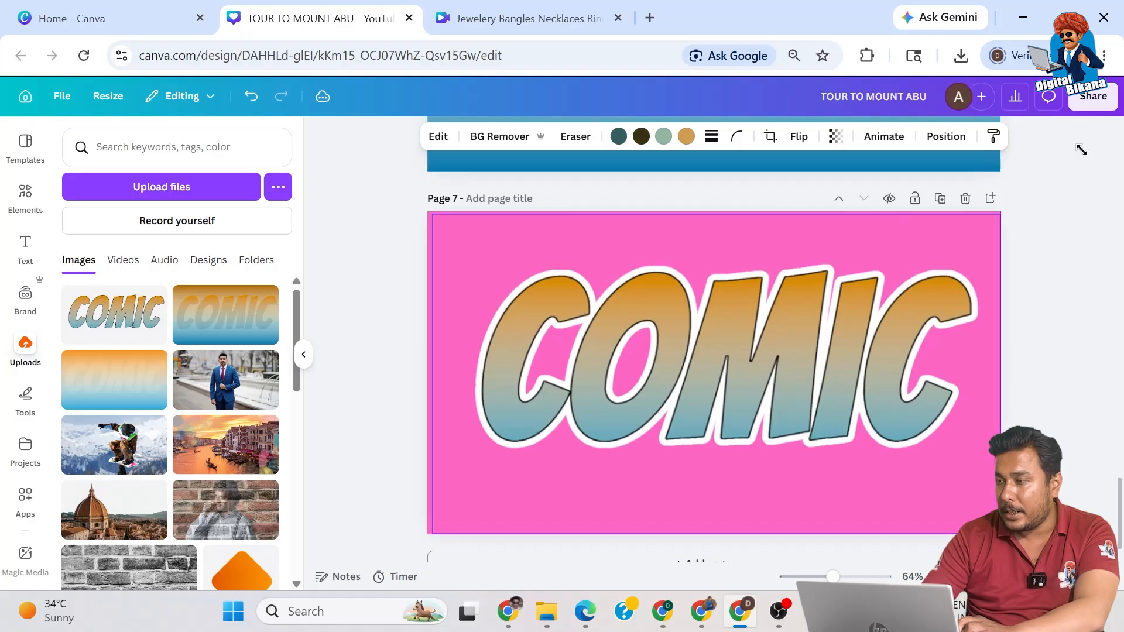
drag(1081, 149, 1081, 150)
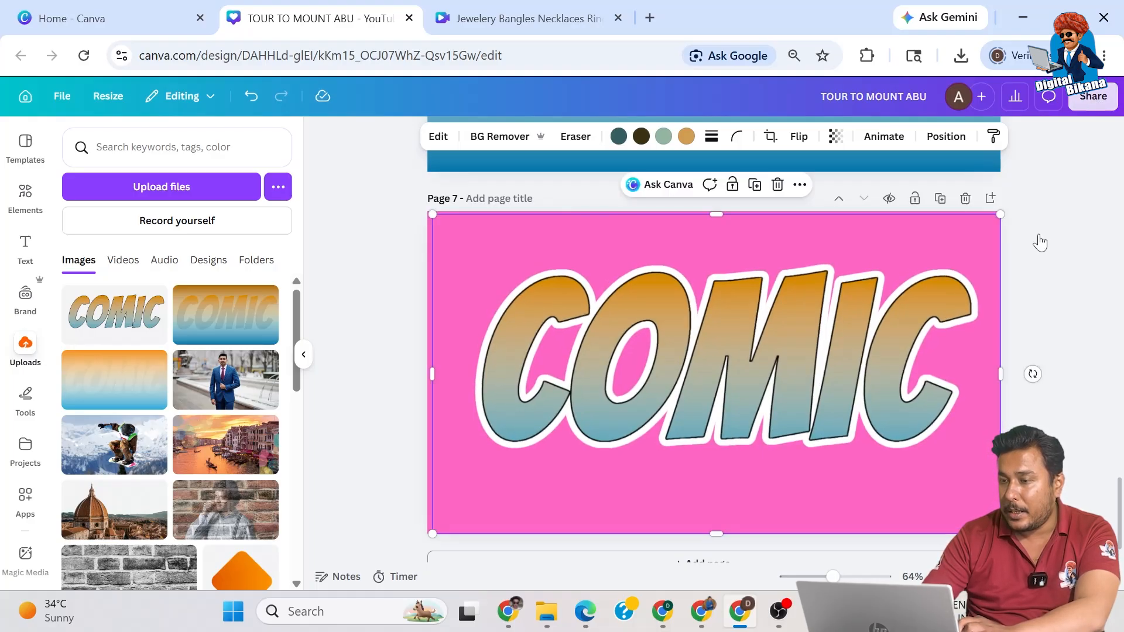
Step: Download only page 7 as a PNG with a transparent background, using the saved download settings
click(1090, 98)
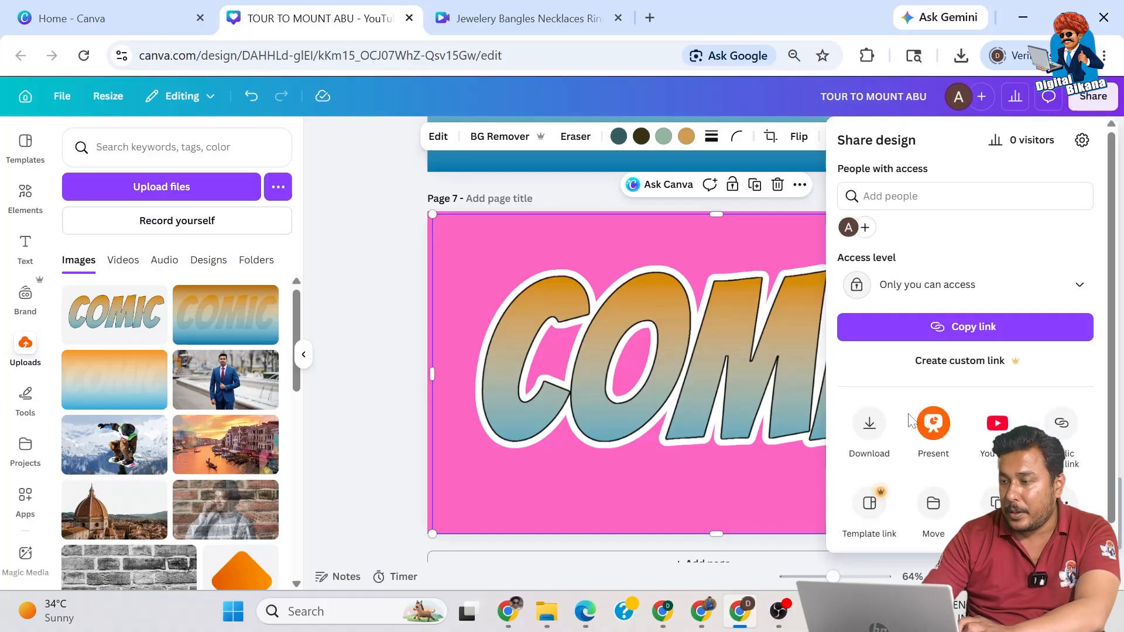
click(869, 430)
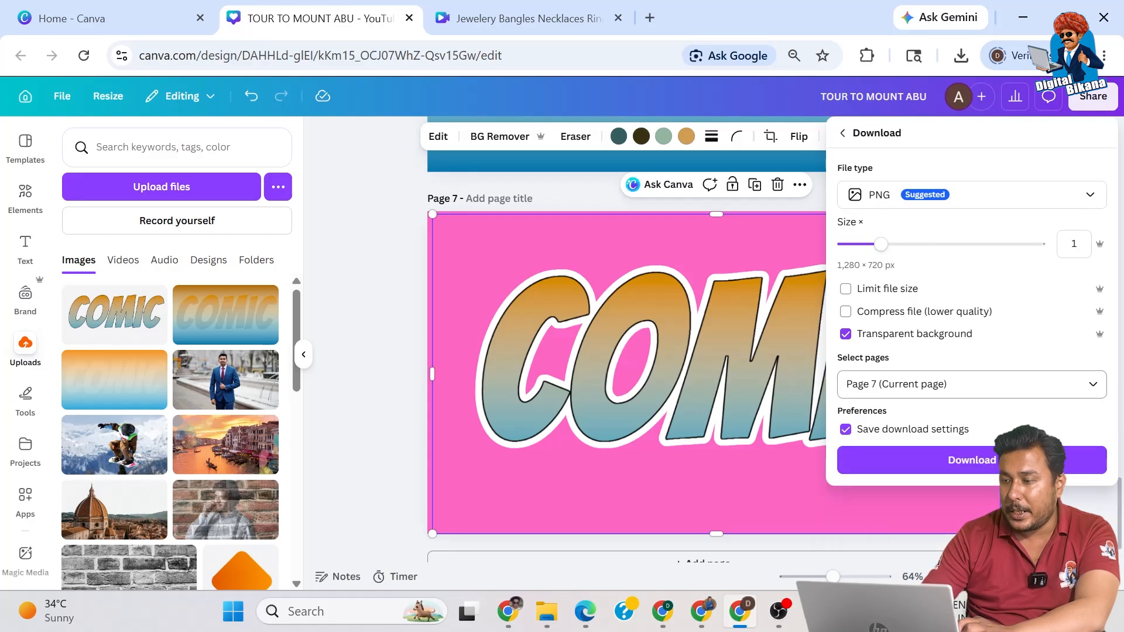
click(961, 462)
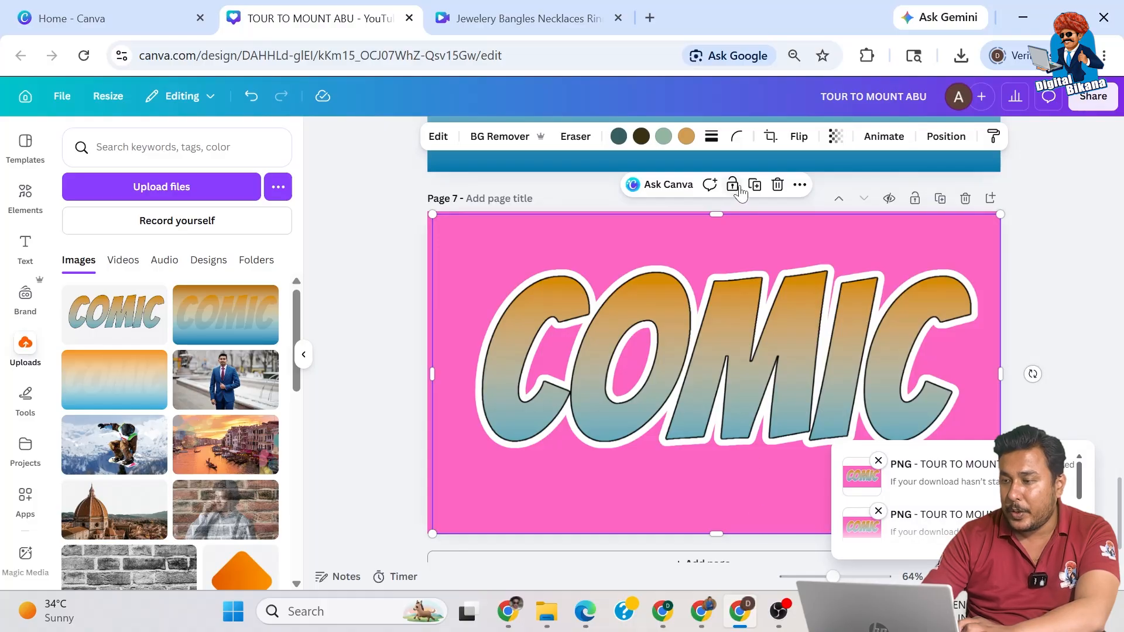
Step: Replace the COMIC image on page 7 with the uploaded file TOUR TO MOUNT ABU (38) and enlarge it on the pink background
click(777, 185)
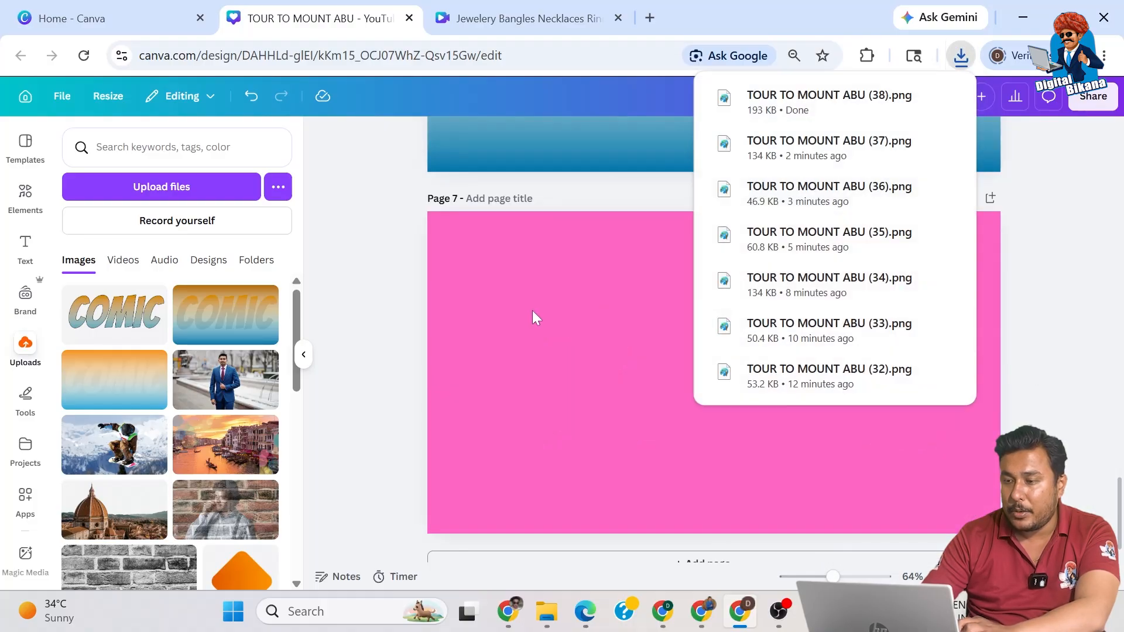
click(127, 185)
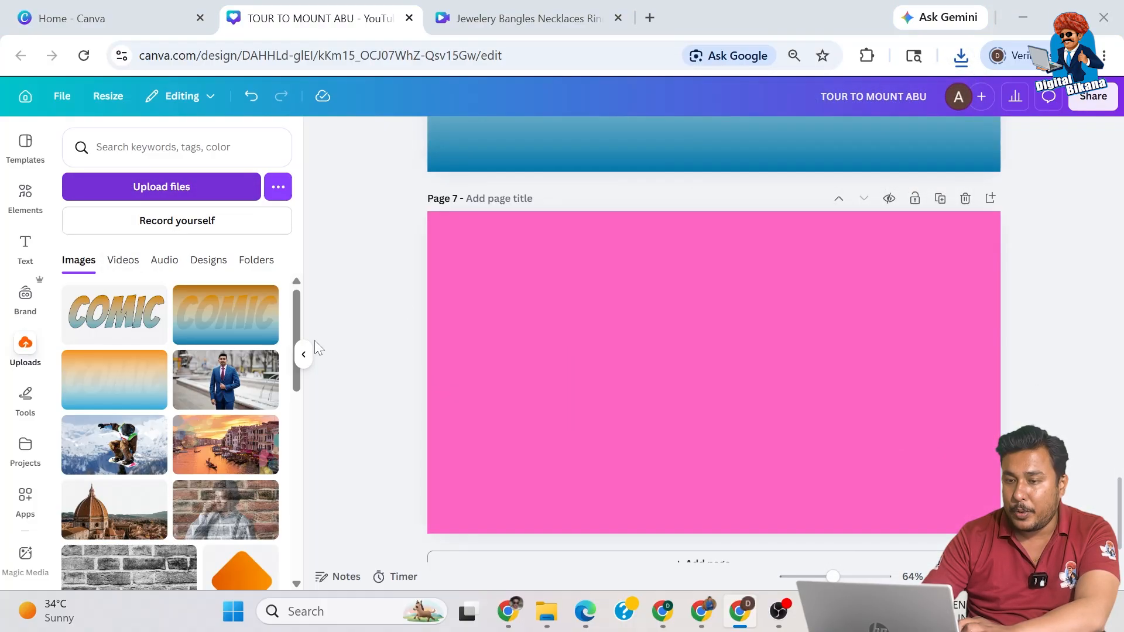
click(193, 169)
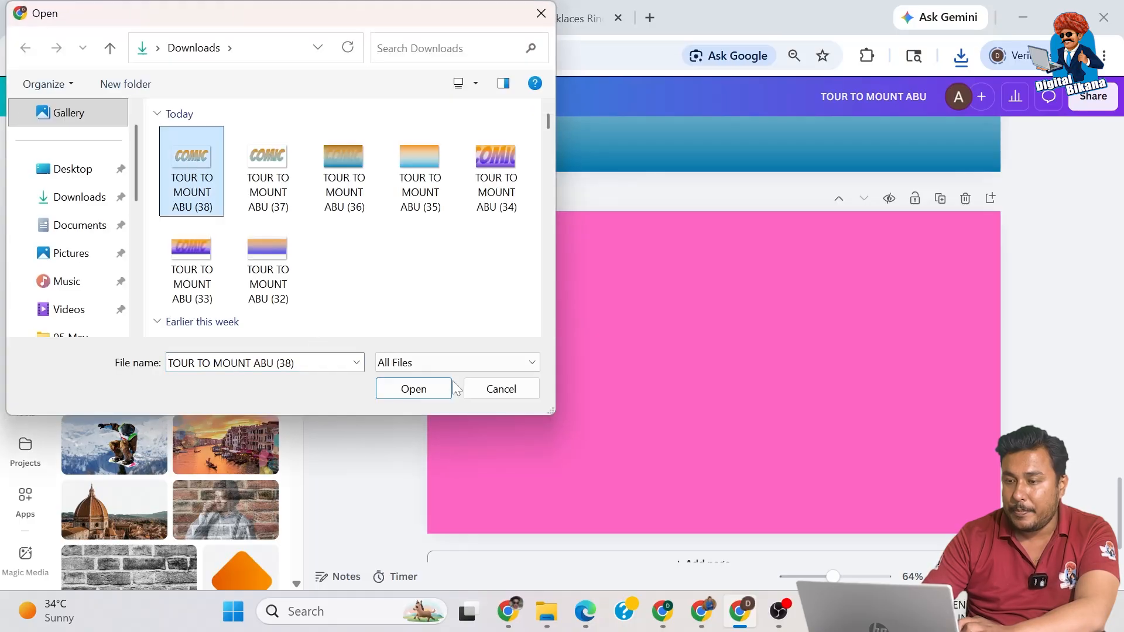
click(429, 388)
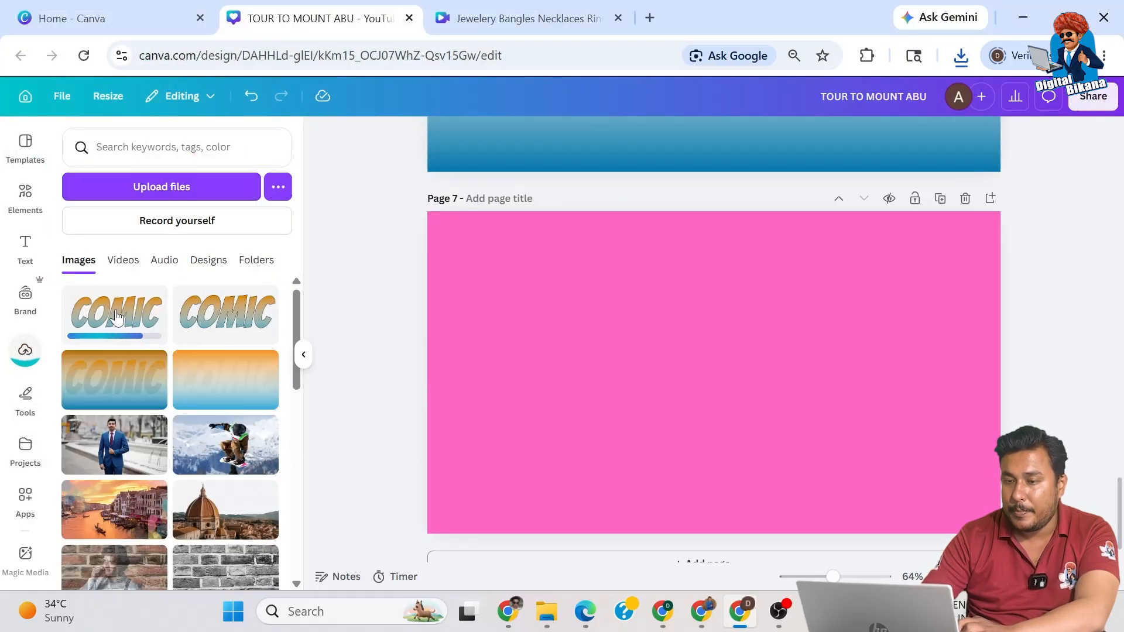
drag(538, 273, 474, 237)
drag(891, 465, 957, 509)
Step: Apply a black Glow shadow to the white-outlined COMIC image and open the glow's settings
click(450, 136)
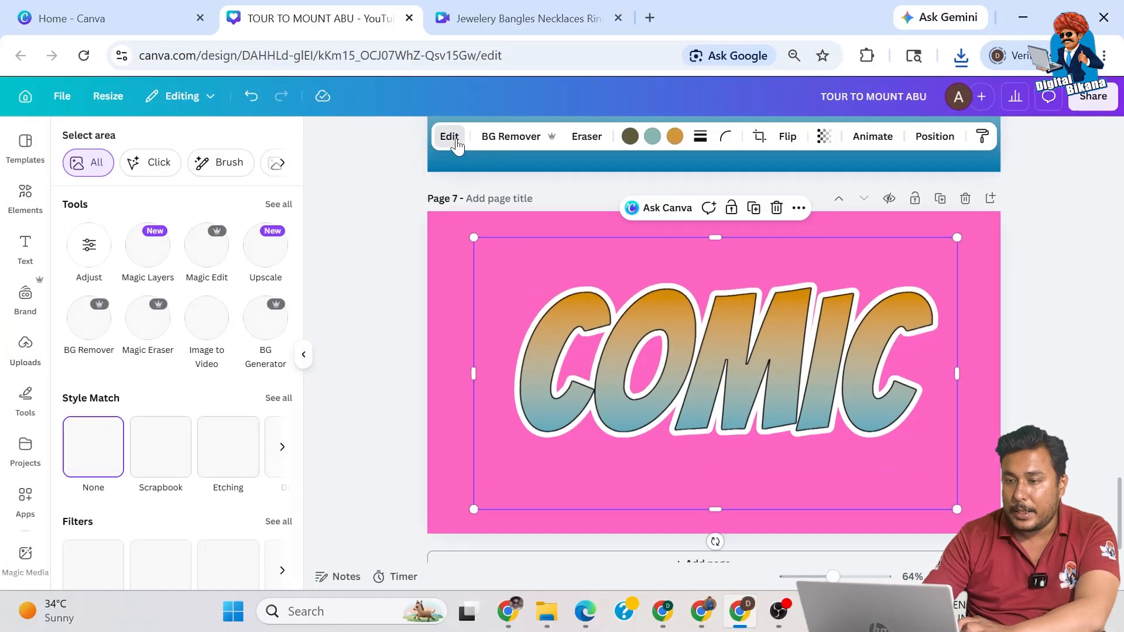
scroll(177, 460, down, 5)
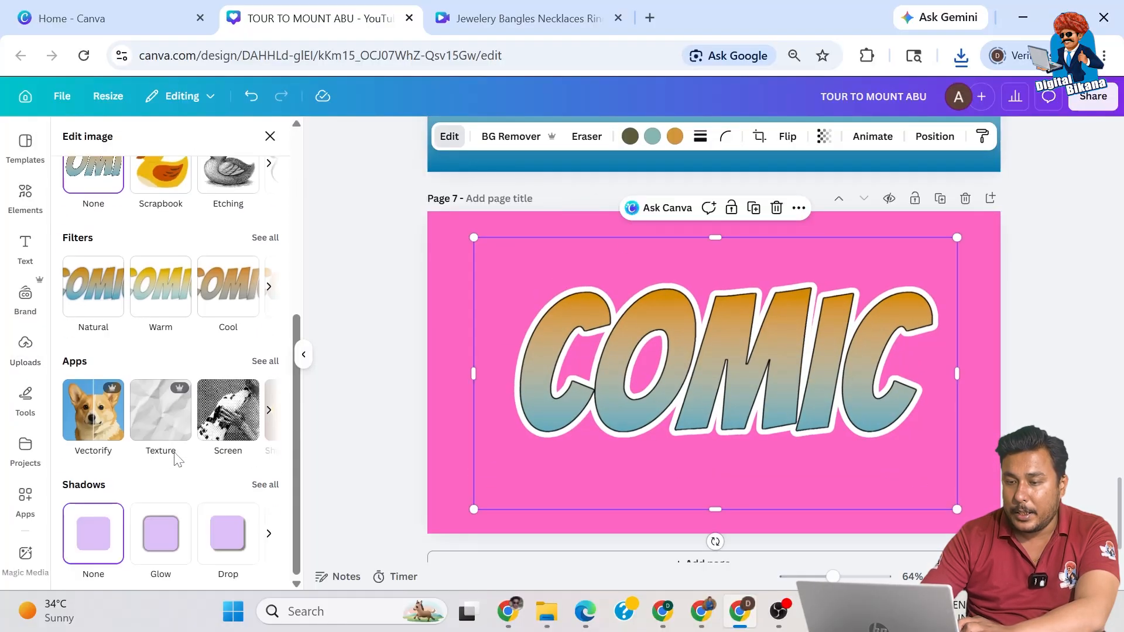
click(156, 552)
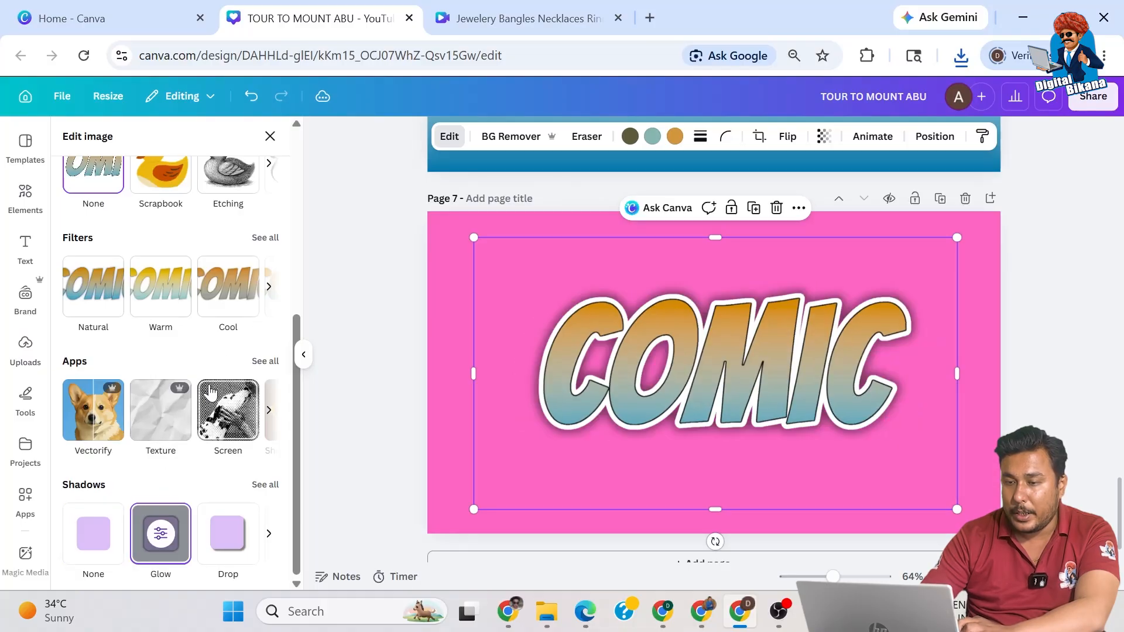
click(161, 533)
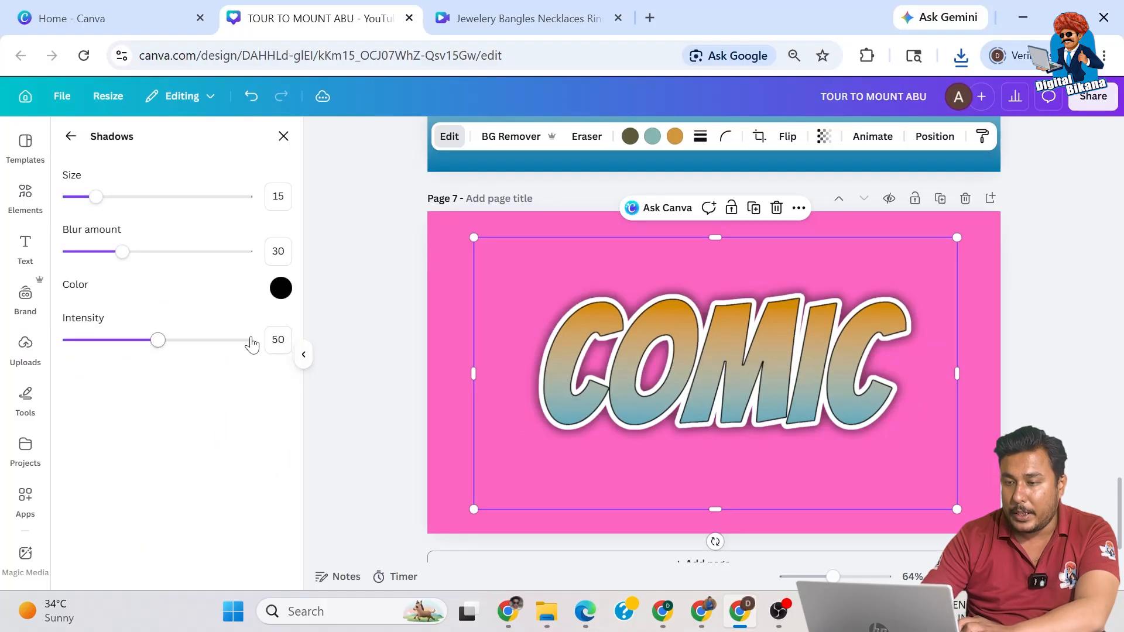
Step: Set the black glow's intensity to 100, blur amount to 0 and size to 5 to add a thin outer outline
drag(160, 343, 299, 347)
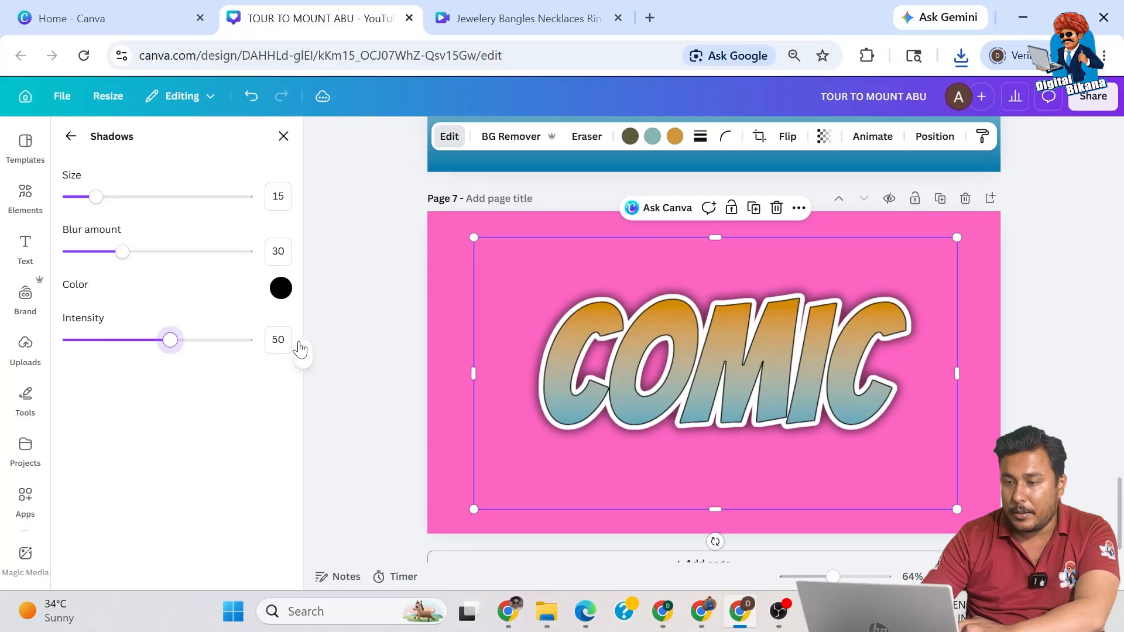
drag(122, 251, 113, 252)
drag(38, 252, 17, 254)
drag(97, 201, 74, 207)
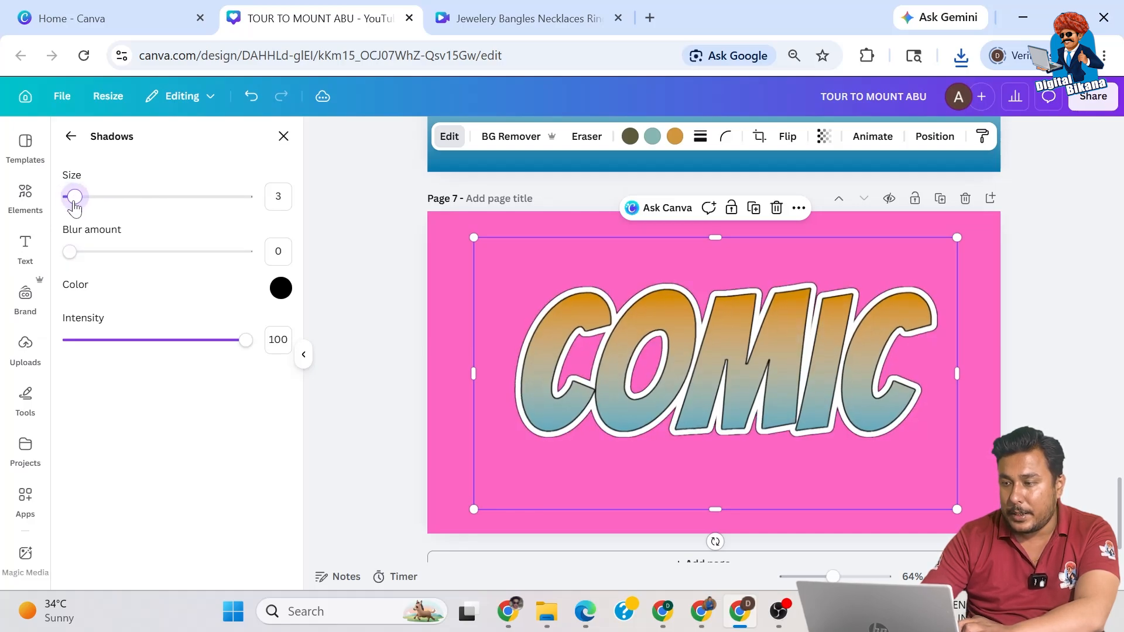
drag(74, 206, 80, 210)
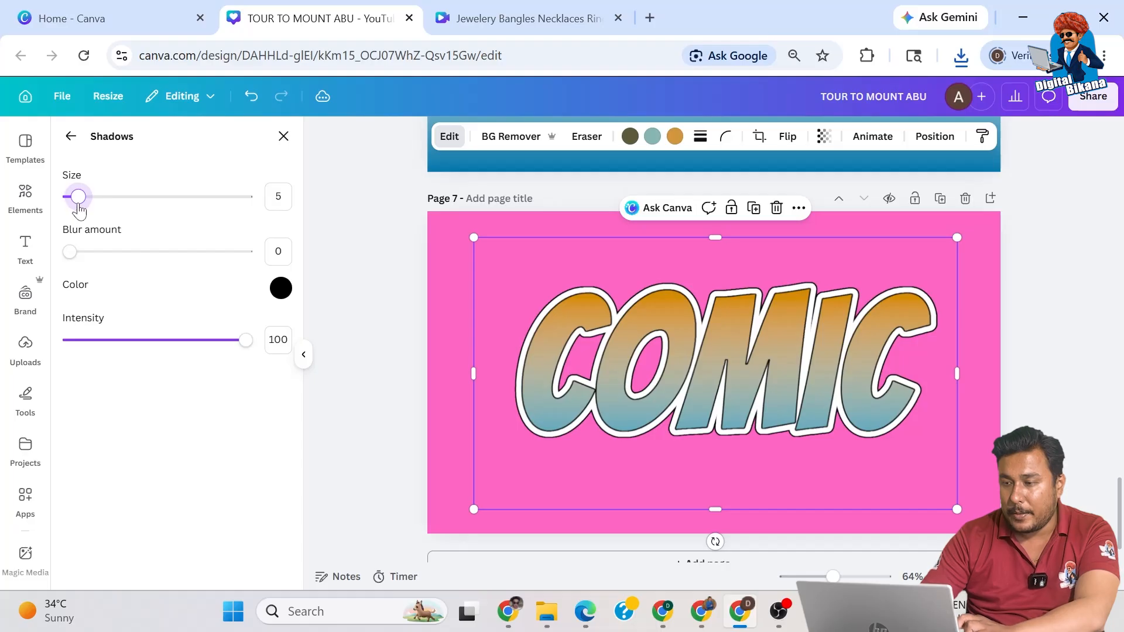